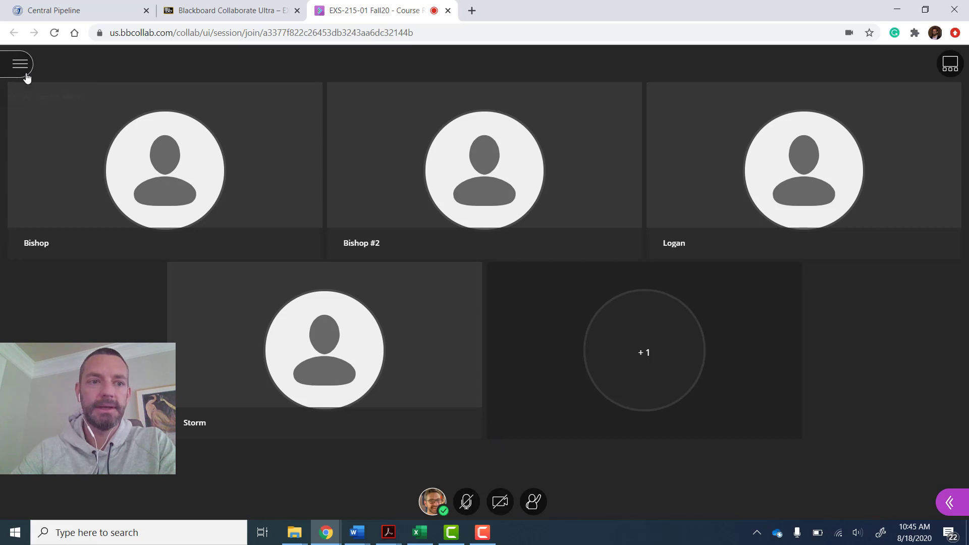
# Look through the session menu options, and the attendee list with the controls available for the moderator.
pyautogui.click(16, 73)
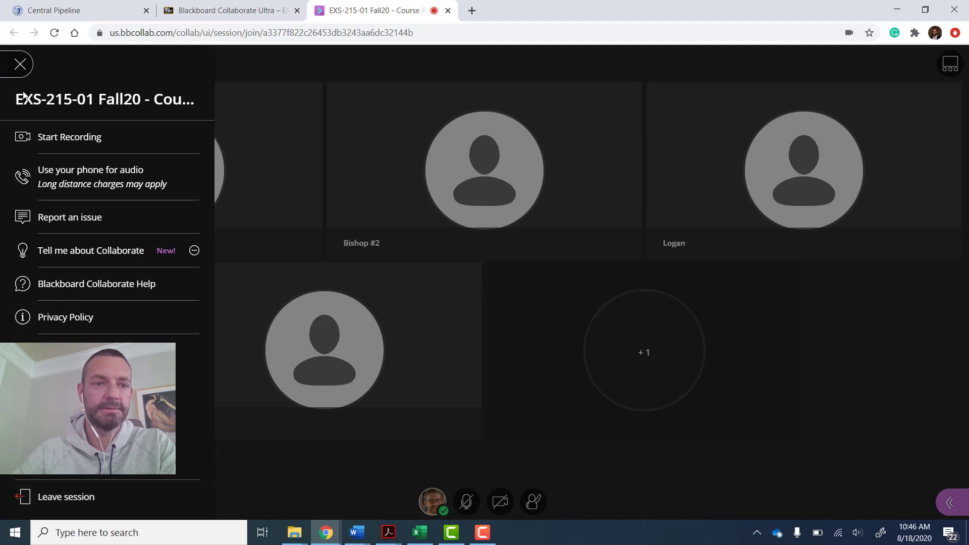
pyautogui.click(16, 74)
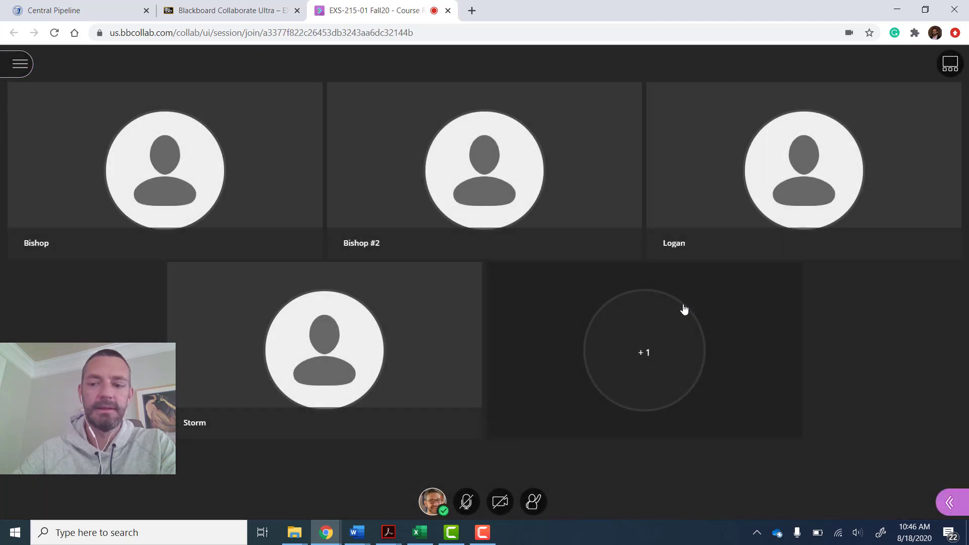
pyautogui.click(950, 504)
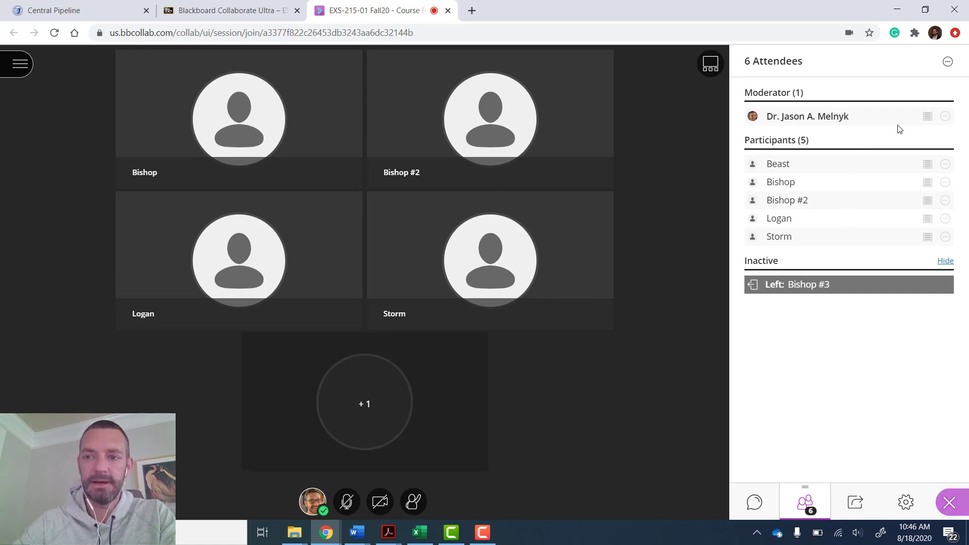
pyautogui.click(945, 117)
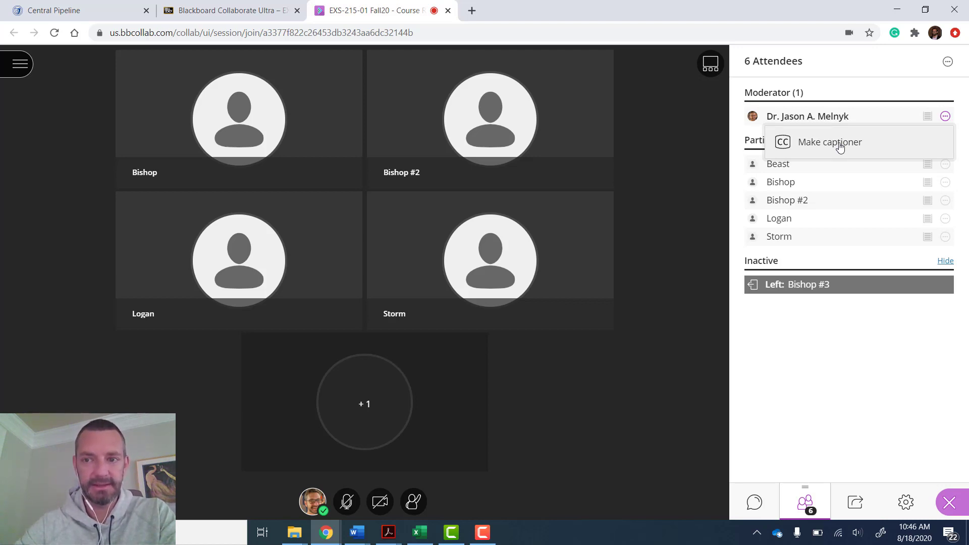
pyautogui.click(896, 292)
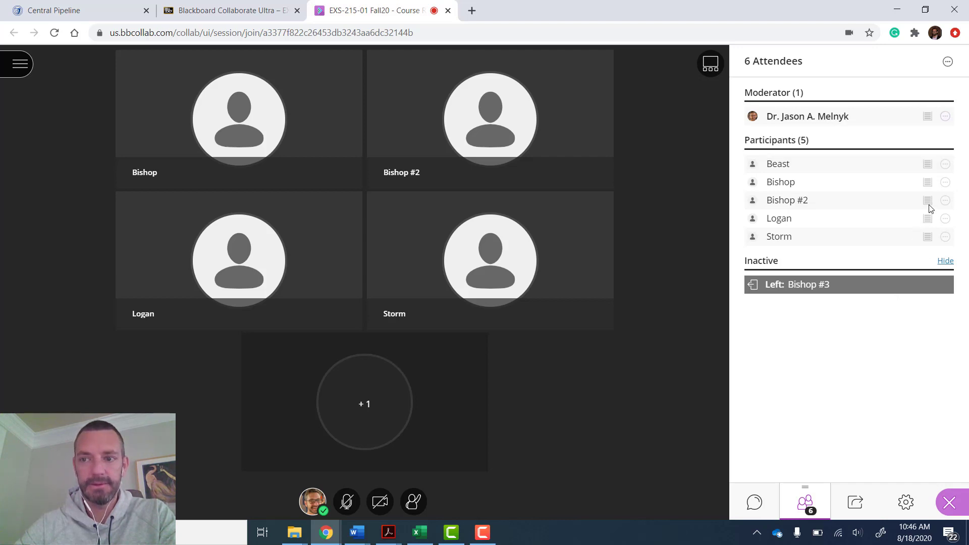
# Remove the first listed participant from the session and mute all remaining attendees.
pyautogui.click(946, 164)
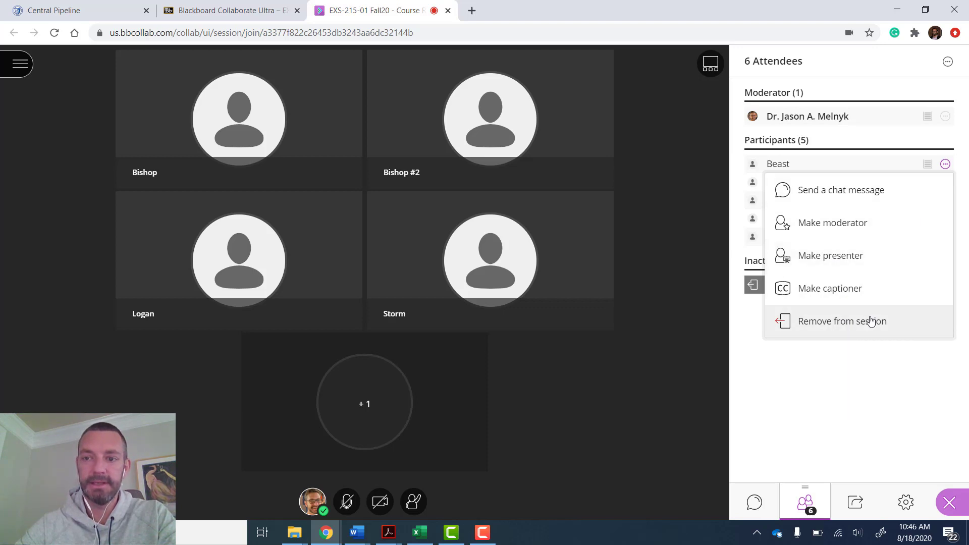
pyautogui.click(858, 326)
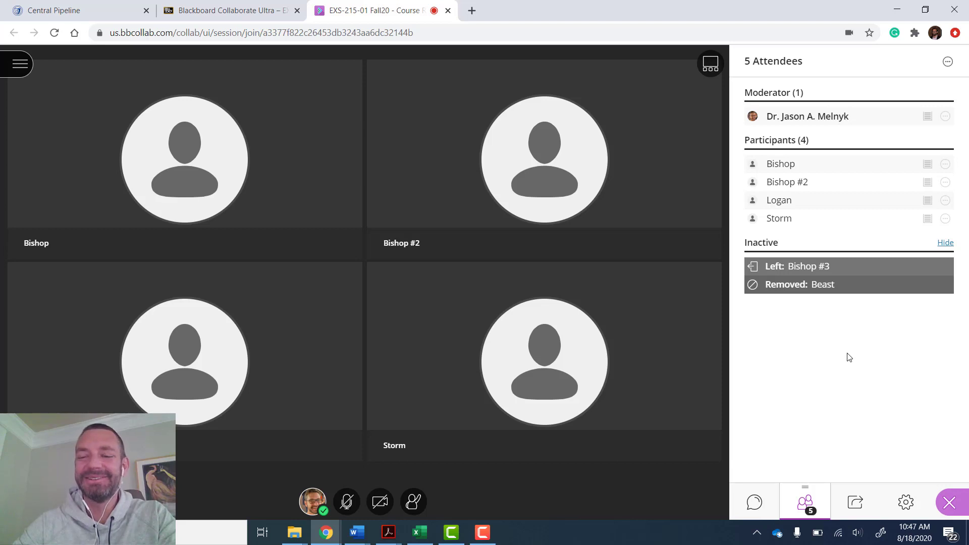
pyautogui.click(948, 63)
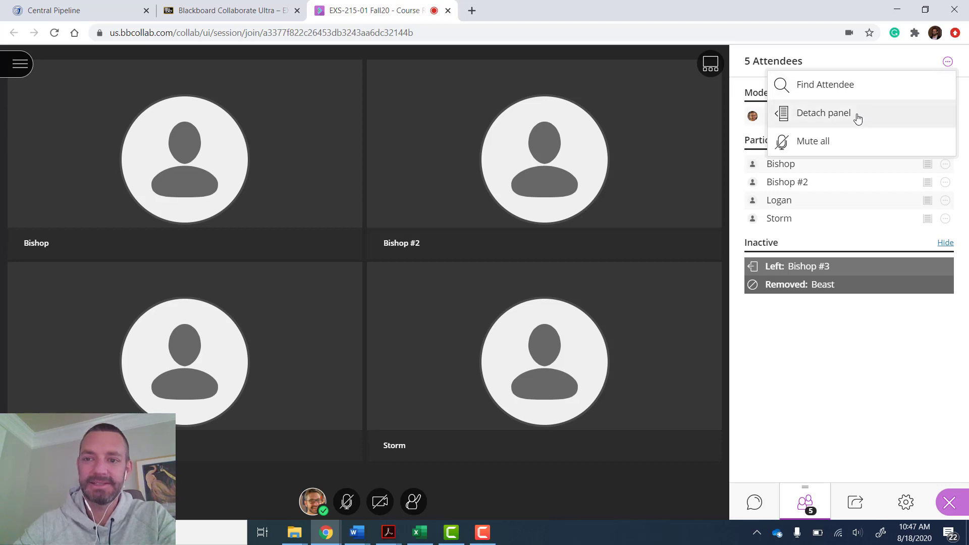
pyautogui.click(823, 146)
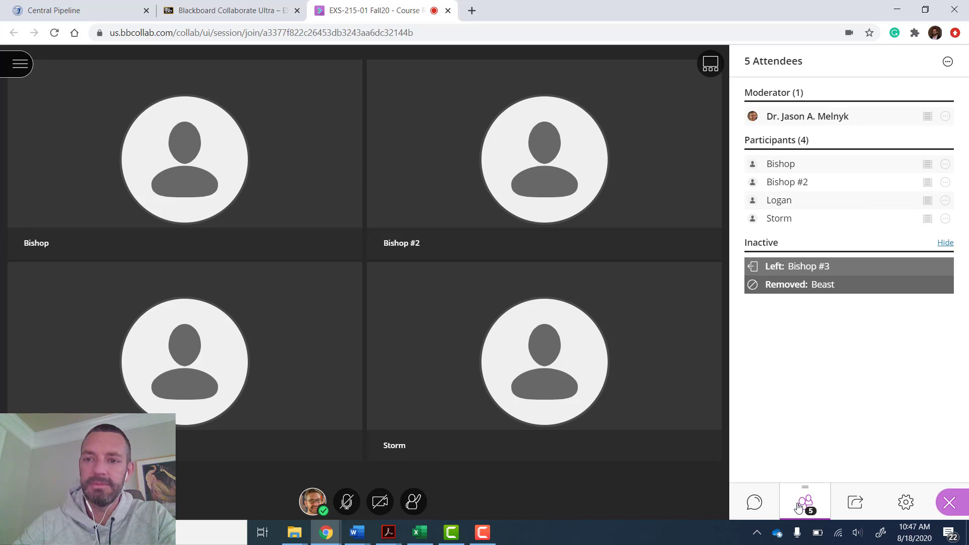
# Send the chat message "I am talking to the class" to Everyone and return to the chat list.
pyautogui.click(753, 505)
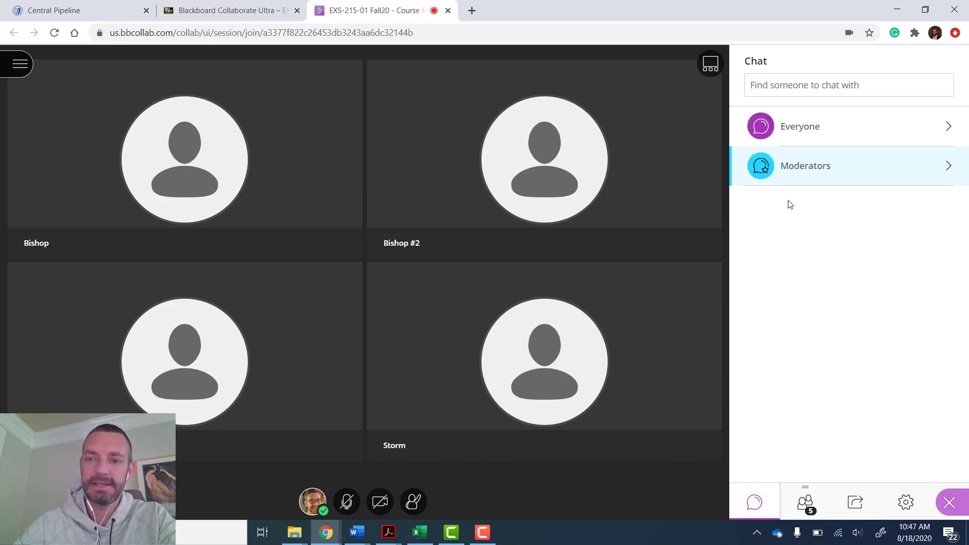
pyautogui.click(809, 130)
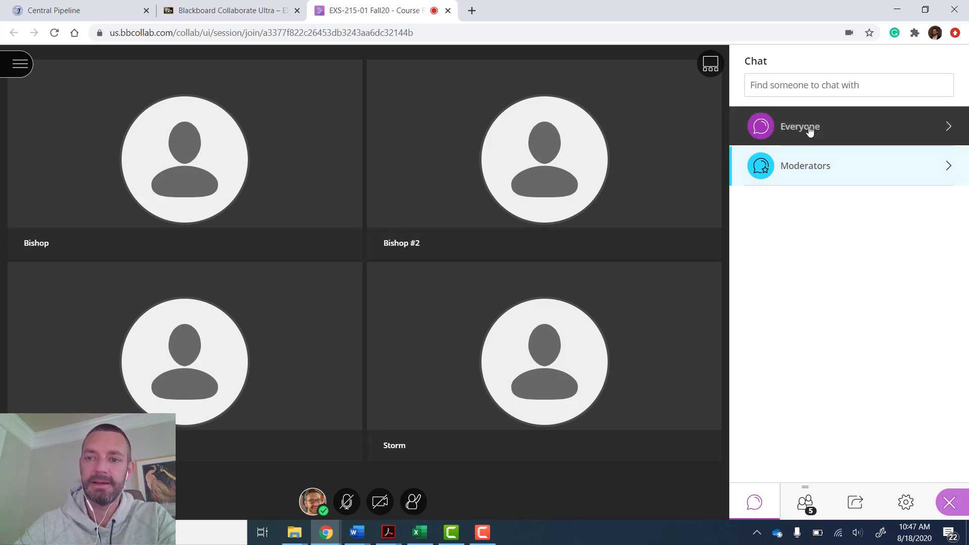
pyautogui.write('I')
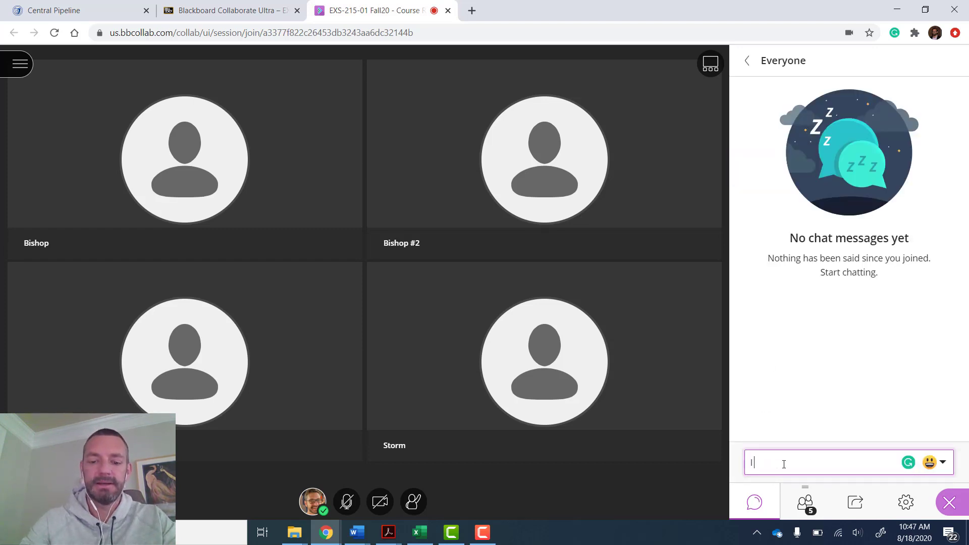
pyautogui.write(' am talking to the class')
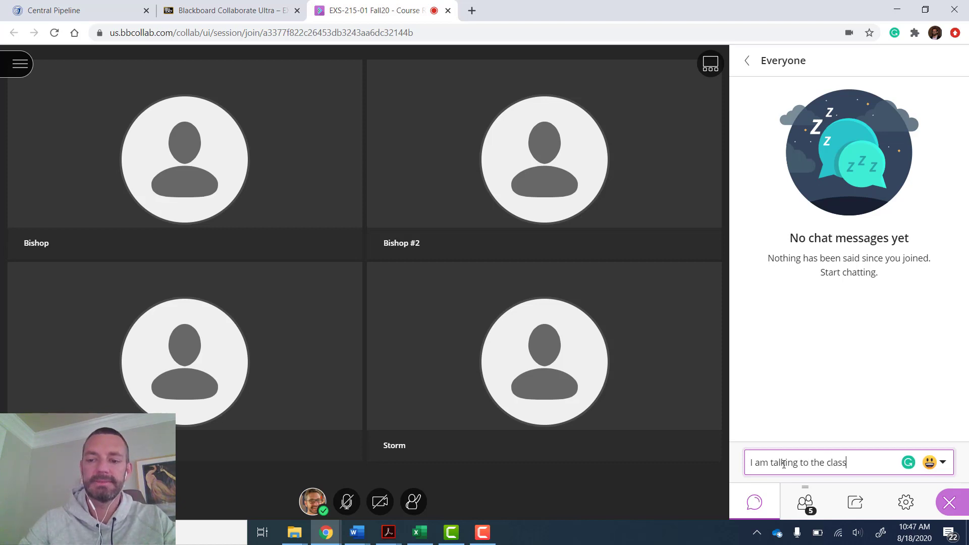
pyautogui.press('Return')
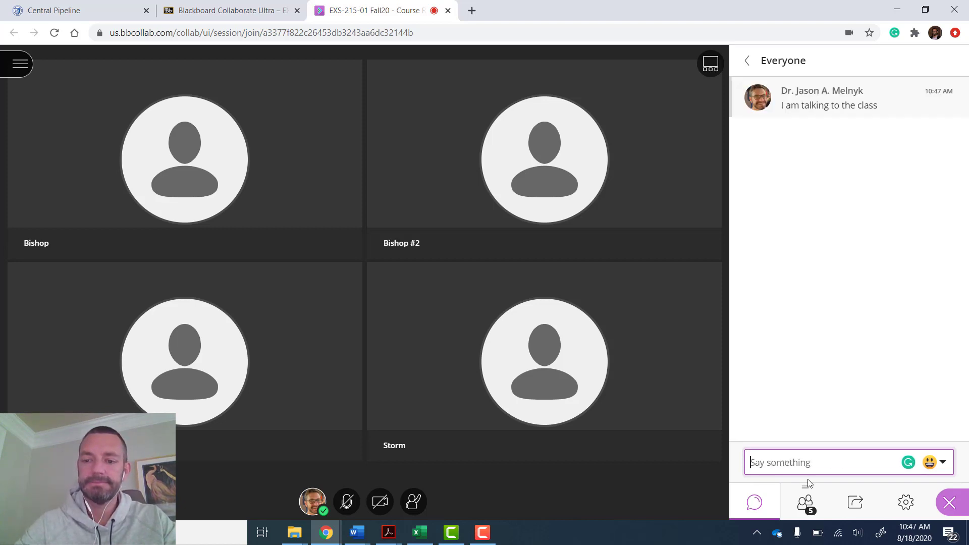
pyautogui.click(746, 61)
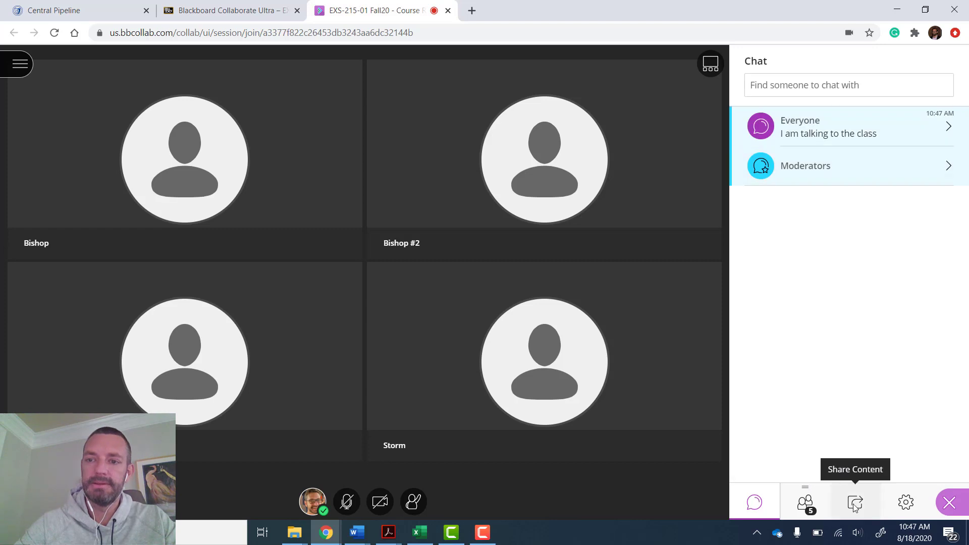
# Share a blank whiteboard and handwrite a blue "Hi" on it with the pencil, enclosed in a freehand loop.
pyautogui.click(855, 502)
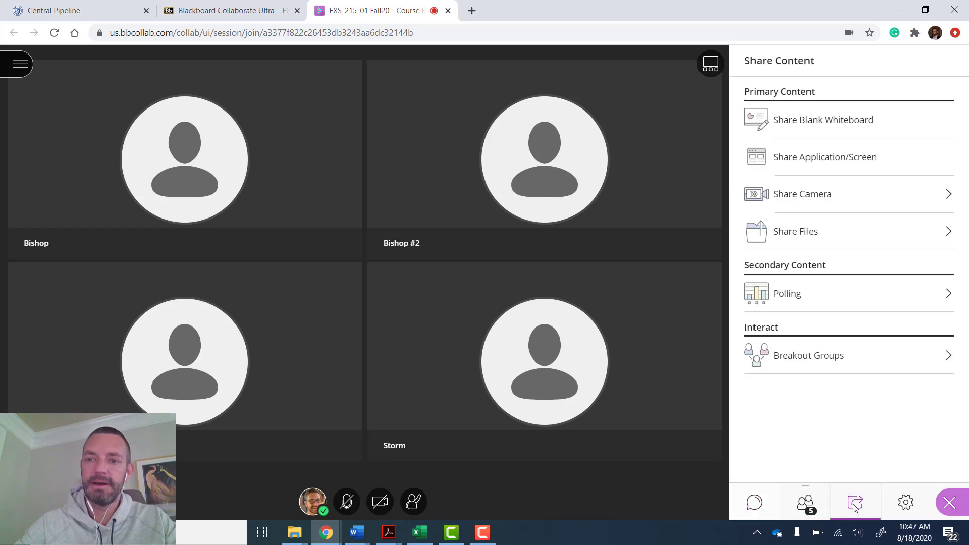
pyautogui.click(827, 123)
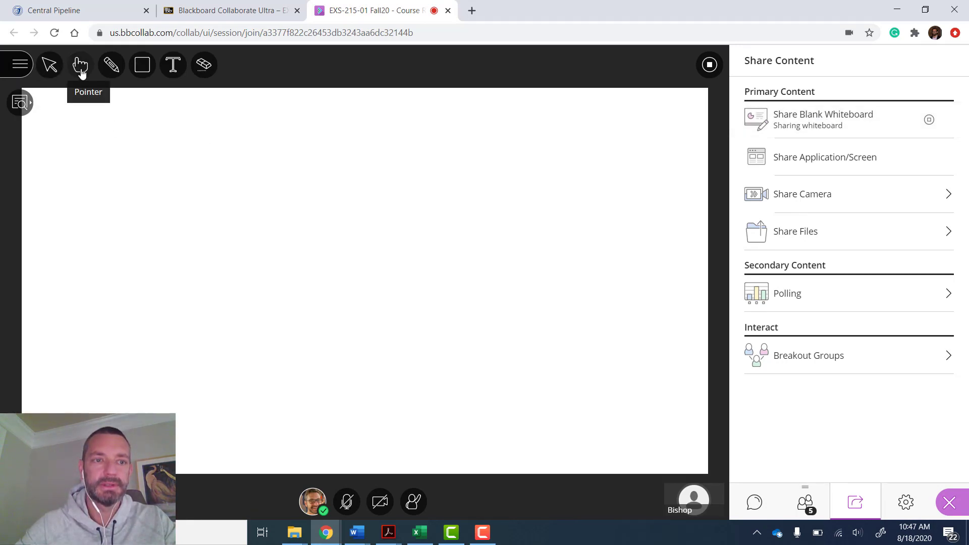
pyautogui.click(112, 72)
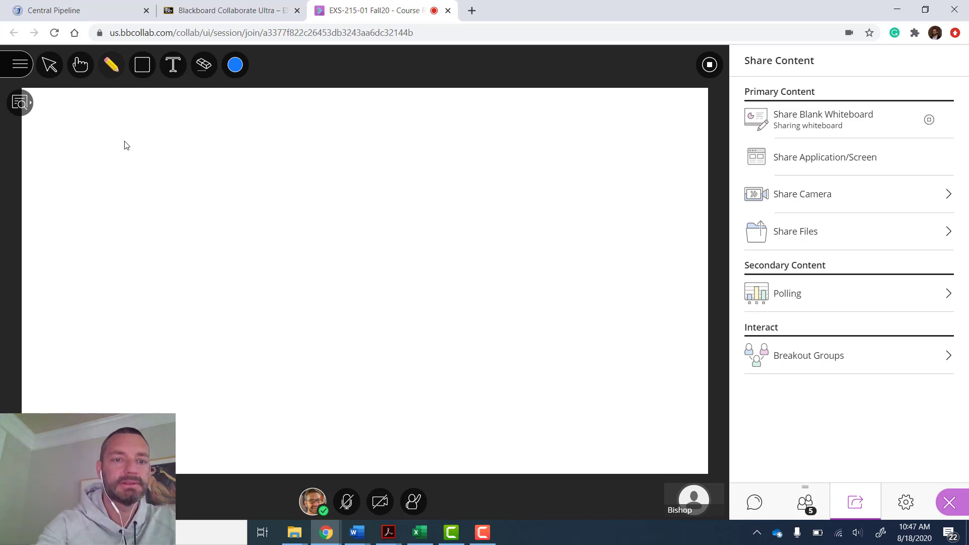
pyautogui.moveTo(215, 158)
pyautogui.mouseDown()
pyautogui.moveTo(213, 238)
pyautogui.moveTo(257, 200)
pyautogui.mouseUp()
pyautogui.moveTo(263, 146); pyautogui.dragTo(254, 212)
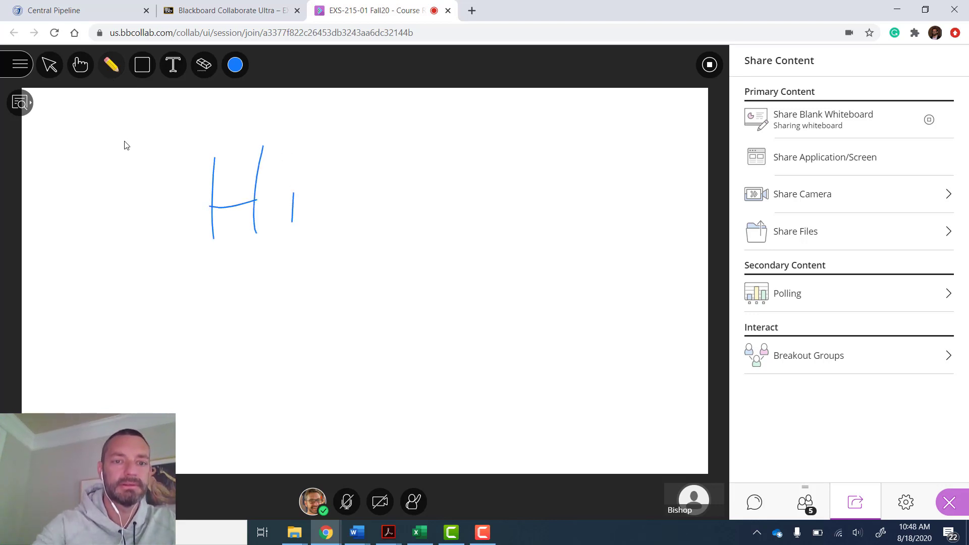
pyautogui.moveTo(391, 136)
pyautogui.mouseDown()
pyautogui.moveTo(151, 174)
pyautogui.moveTo(422, 133)
pyautogui.moveTo(317, 120)
pyautogui.mouseUp()
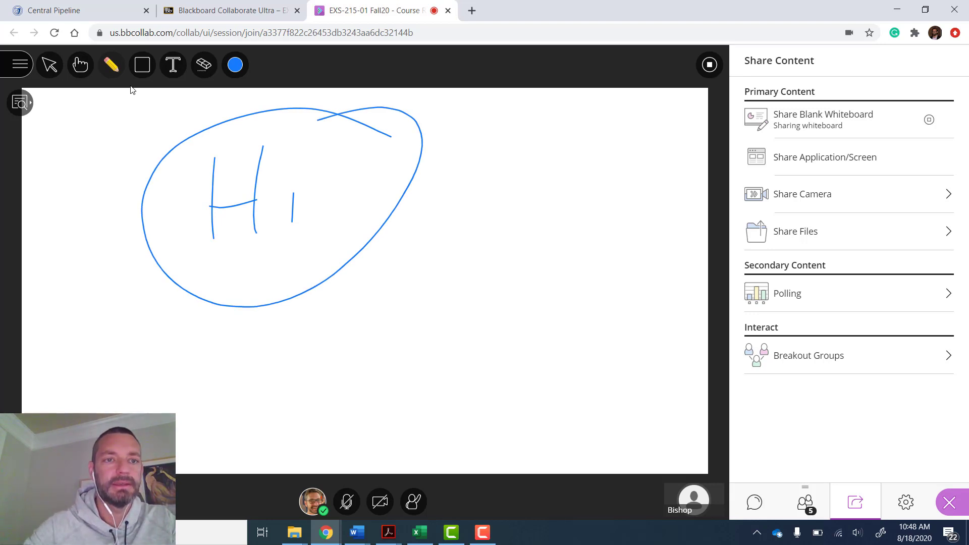
# Draw a blue circle beside the handwritten "Hi" with the Ellipse shape.
pyautogui.click(143, 65)
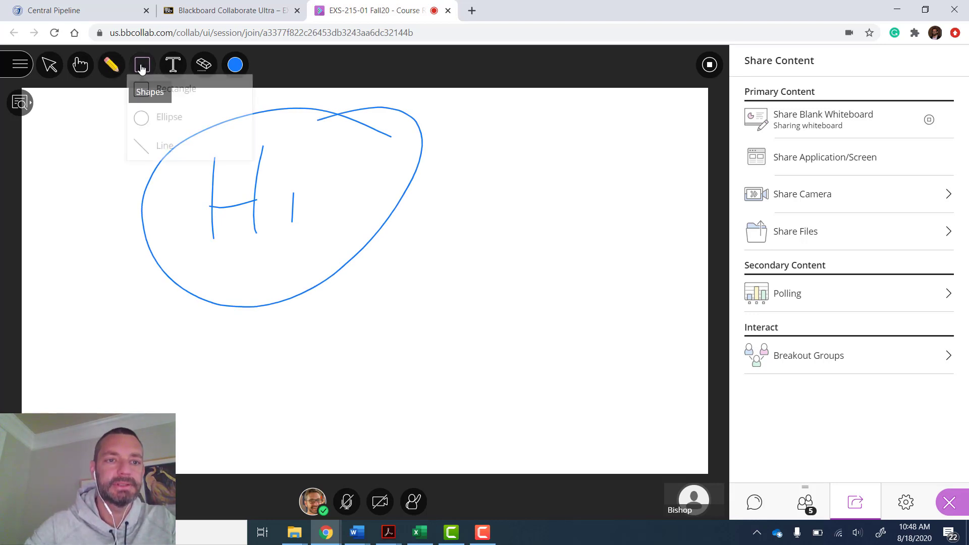
pyautogui.click(157, 122)
pyautogui.moveTo(462, 218); pyautogui.dragTo(511, 270)
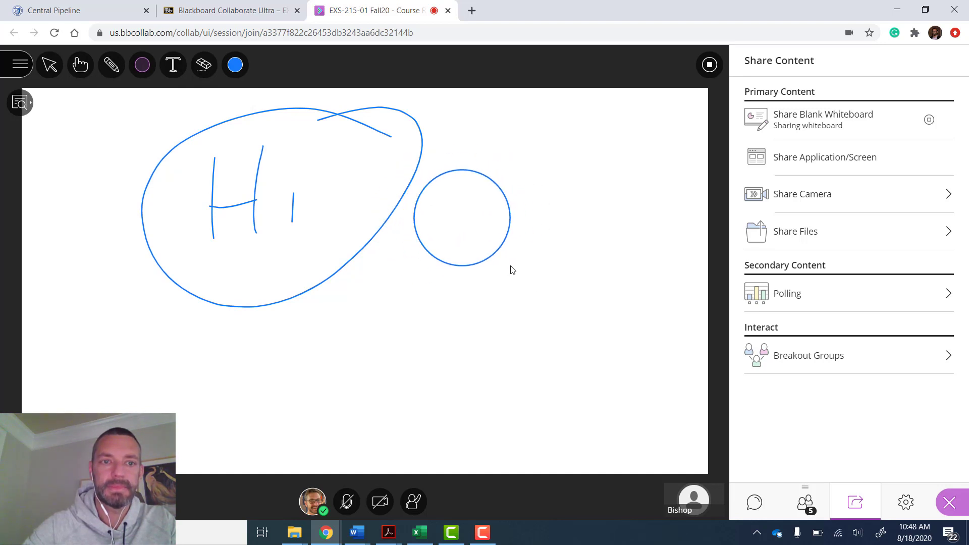
# Add the blue text "Hello Everyone. Welcome the best class ever!" below the freehand loop on the whiteboard.
pyautogui.click(172, 65)
pyautogui.click(142, 339)
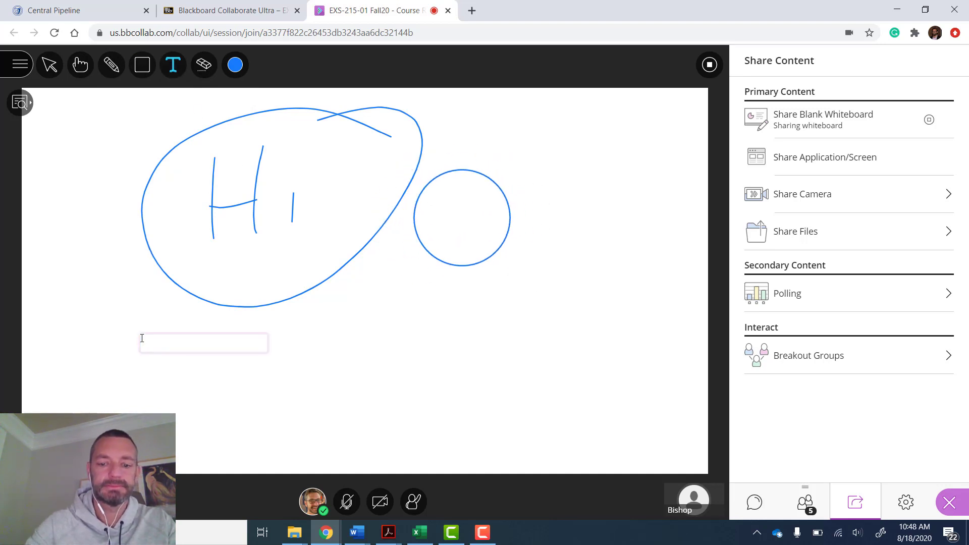
pyautogui.write('Hello Everyone. ')
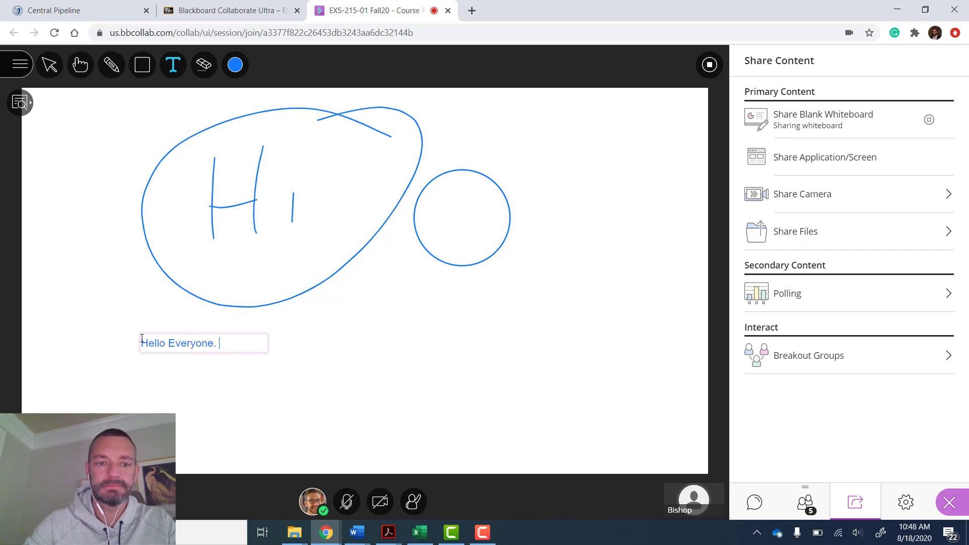
pyautogui.write('Welcome the best class')
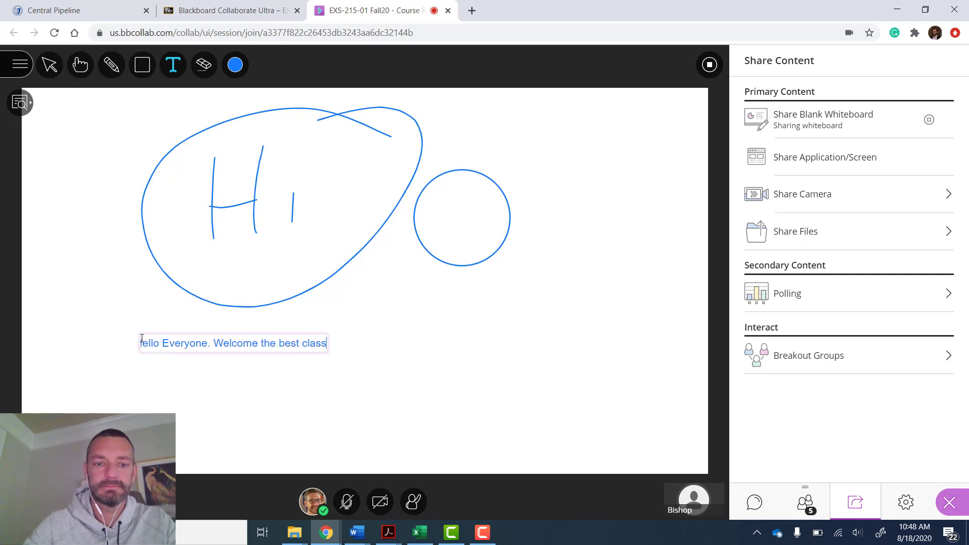
pyautogui.write(' ever!')
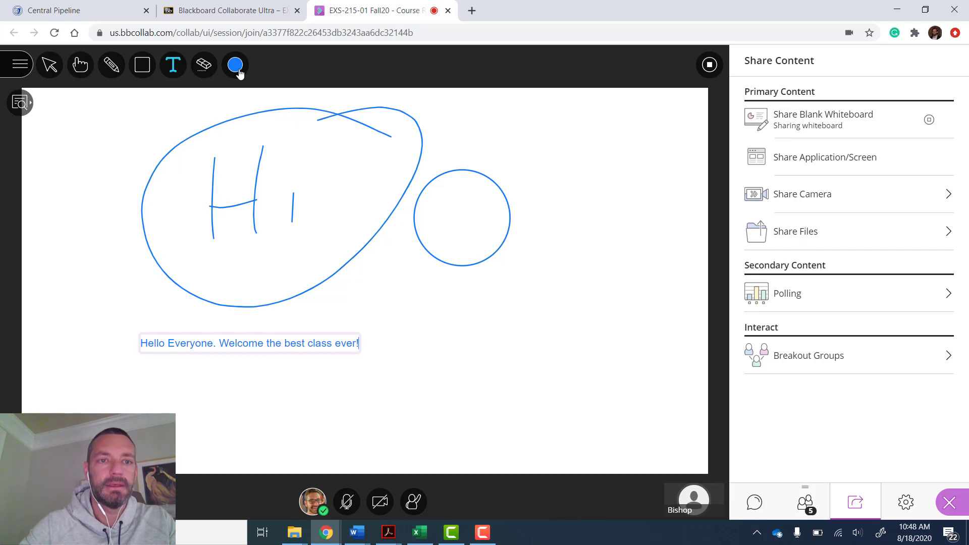
# Change the text color to red and add "The pen is blue." below the circle.
pyautogui.click(236, 66)
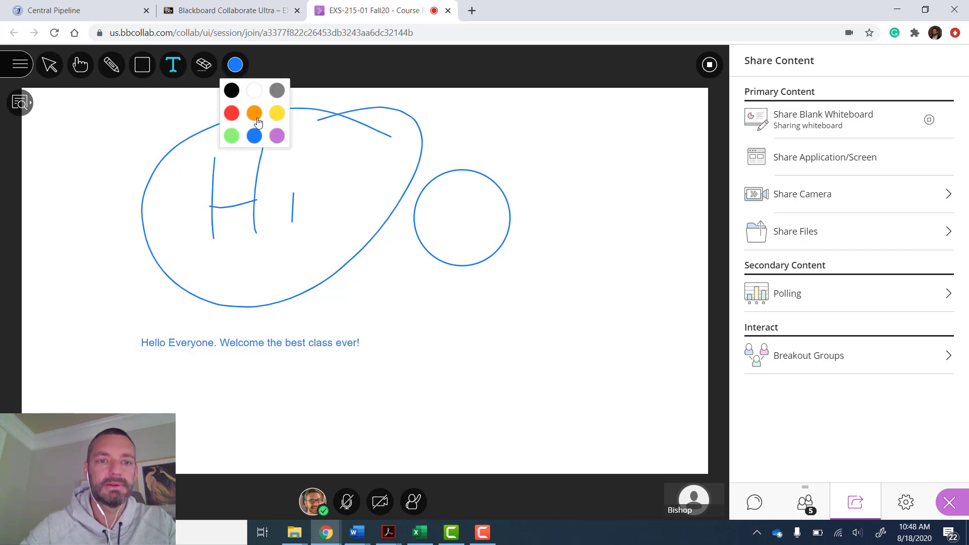
pyautogui.click(229, 113)
pyautogui.click(465, 308)
pyautogui.write('The')
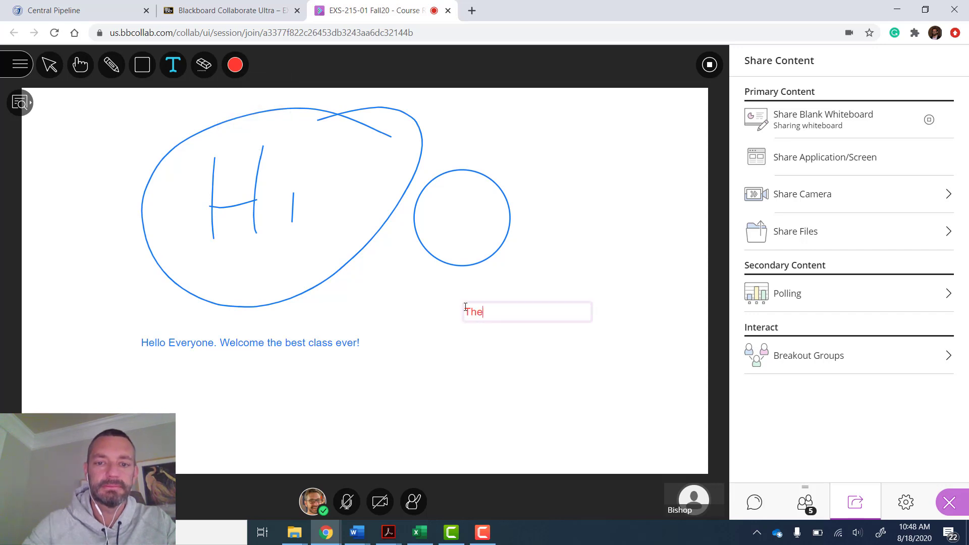
pyautogui.write(' pen is blue.')
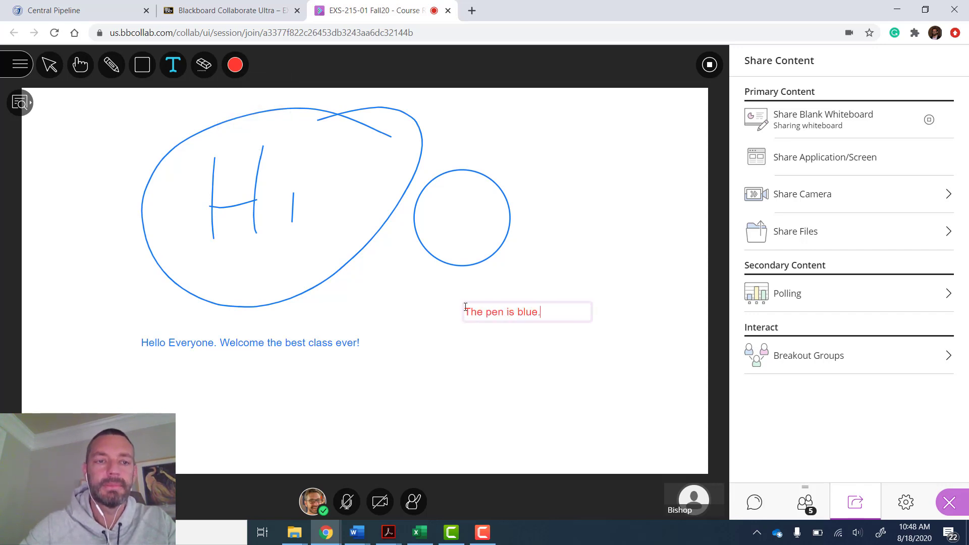
# Select the freehand loop around "Hi", shrink it, and delete it from the whiteboard.
pyautogui.click(47, 71)
pyautogui.click(257, 306)
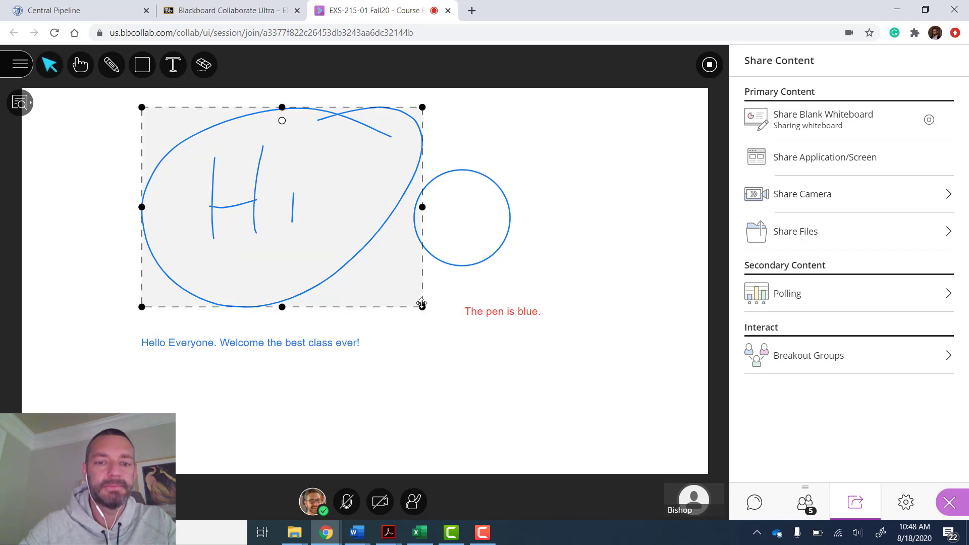
pyautogui.moveTo(423, 307)
pyautogui.mouseDown()
pyautogui.moveTo(607, 429)
pyautogui.moveTo(342, 310)
pyautogui.moveTo(253, 249)
pyautogui.moveTo(192, 138)
pyautogui.mouseUp()
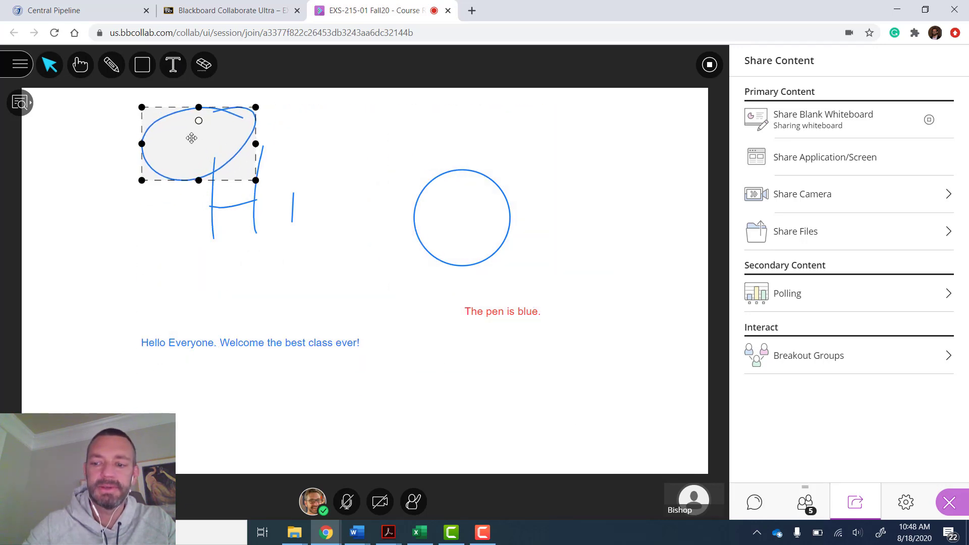
pyautogui.press('Delete')
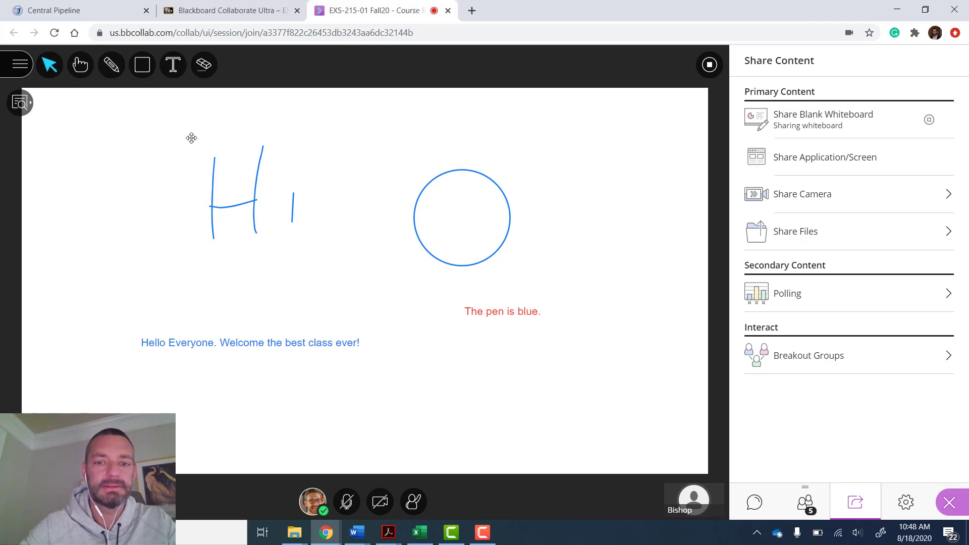
# Enlarge the red text "The pen is blue." and place it between "Hi" and the blue greeting.
pyautogui.click(505, 307)
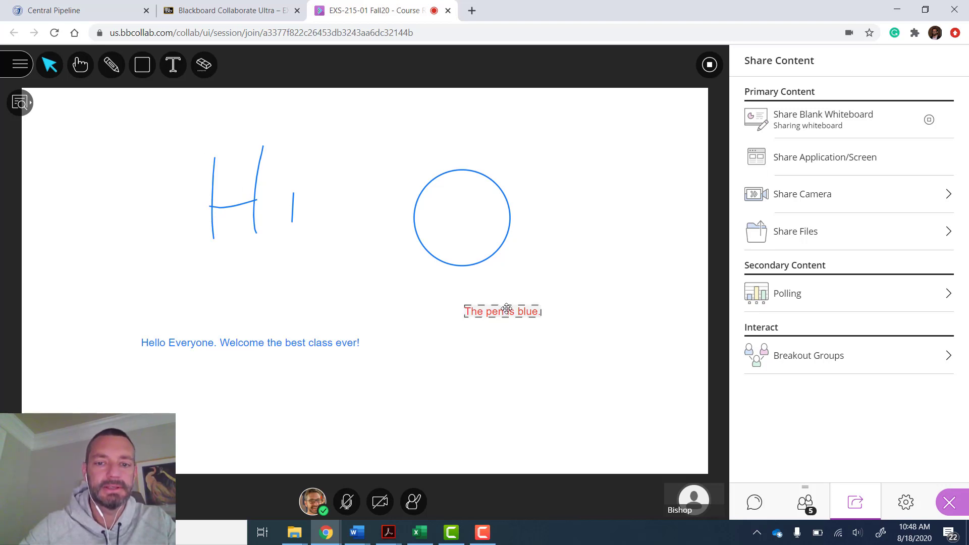
pyautogui.moveTo(541, 317); pyautogui.dragTo(275, 297)
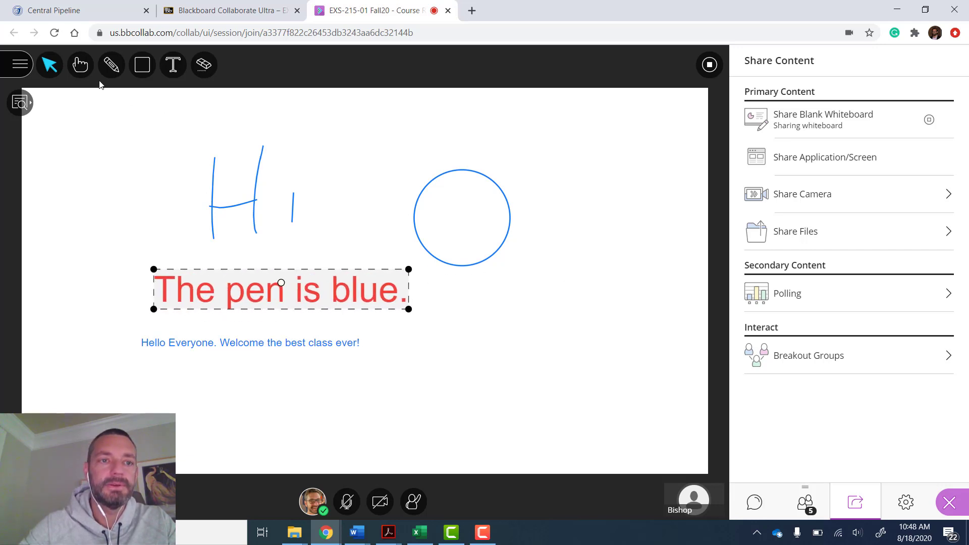
# Clear all annotations from the whiteboard and add the red text "If you want to delete me".
pyautogui.click(80, 64)
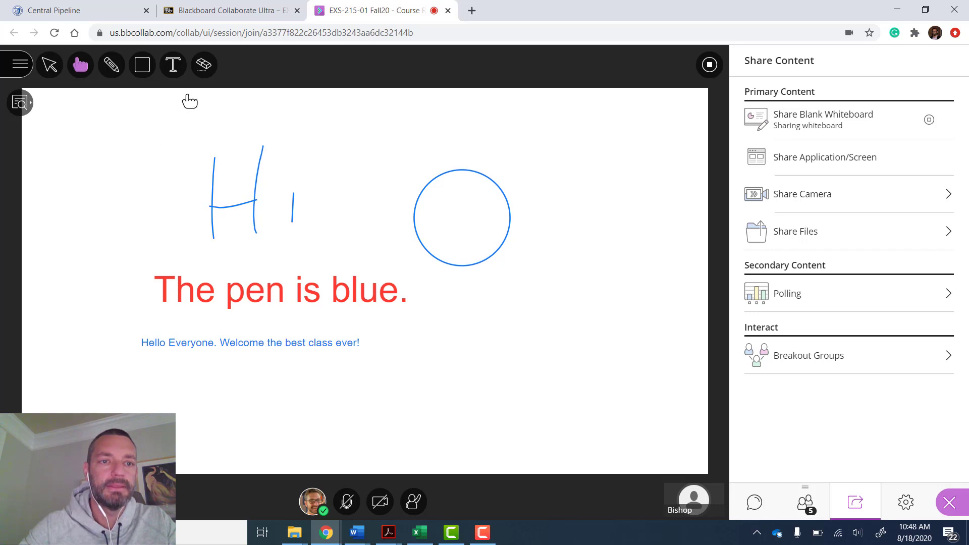
pyautogui.click(205, 66)
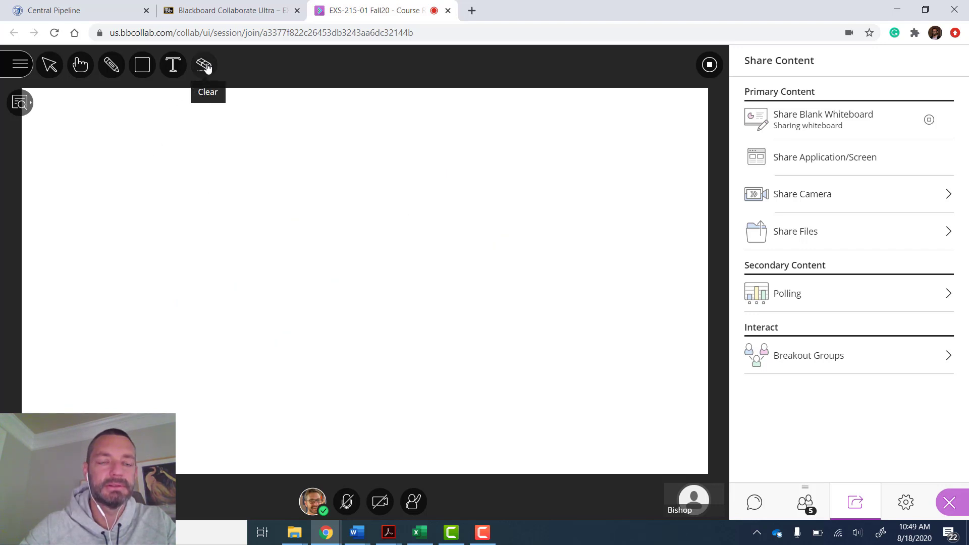
pyautogui.click(173, 65)
pyautogui.click(187, 247)
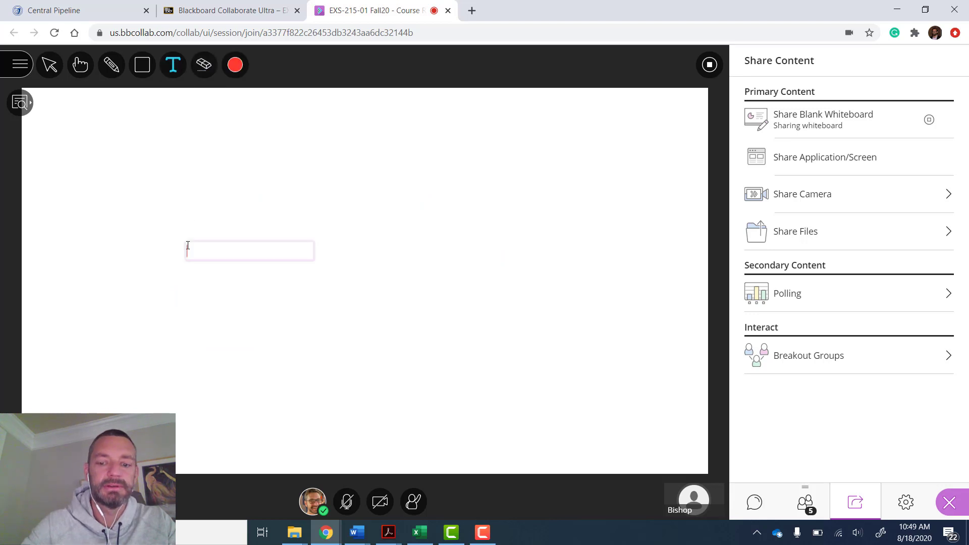
pyautogui.write('If you wnat ot')
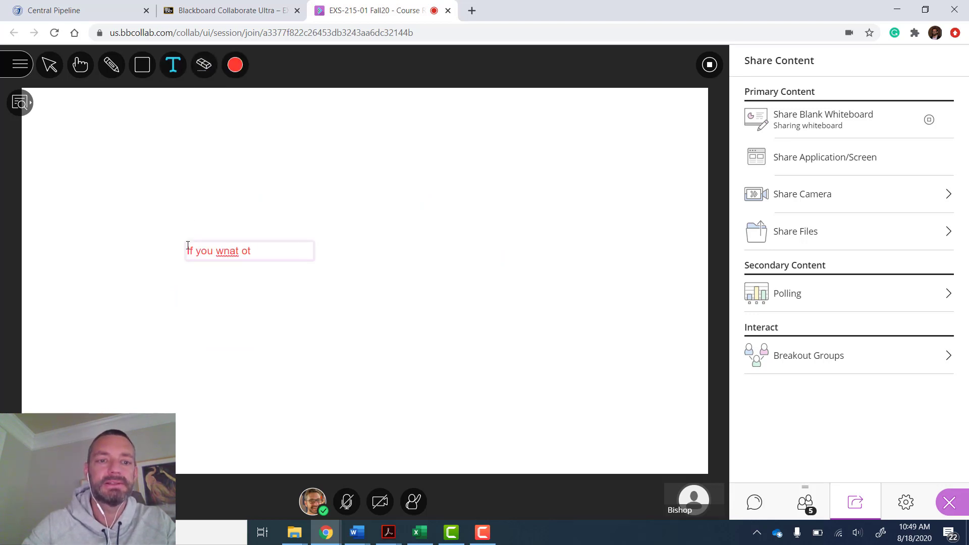
pyautogui.write(' dt to delet')
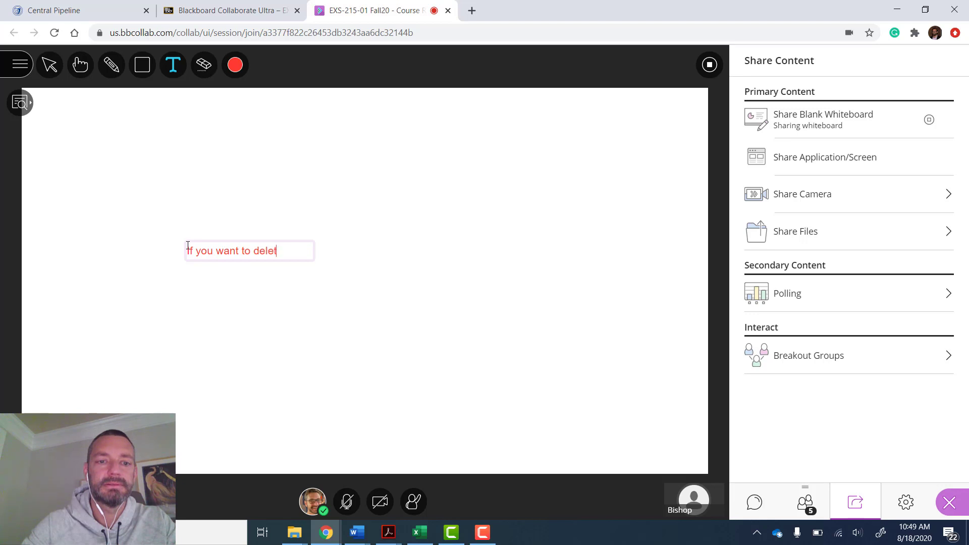
pyautogui.write('e me')
pyautogui.press('Escape')
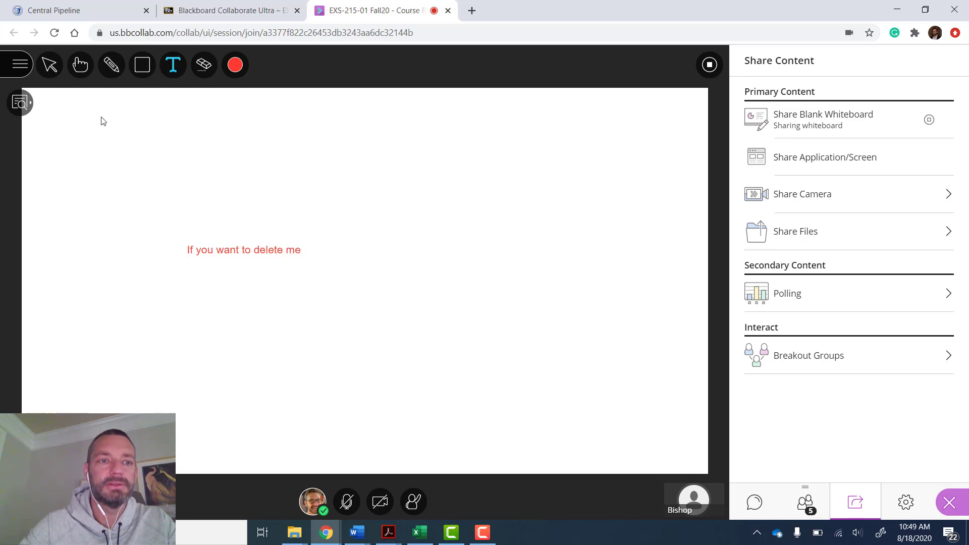
# Enlarge the red text "If you want to delete me" and delete it from the whiteboard.
pyautogui.click(49, 64)
pyautogui.click(232, 250)
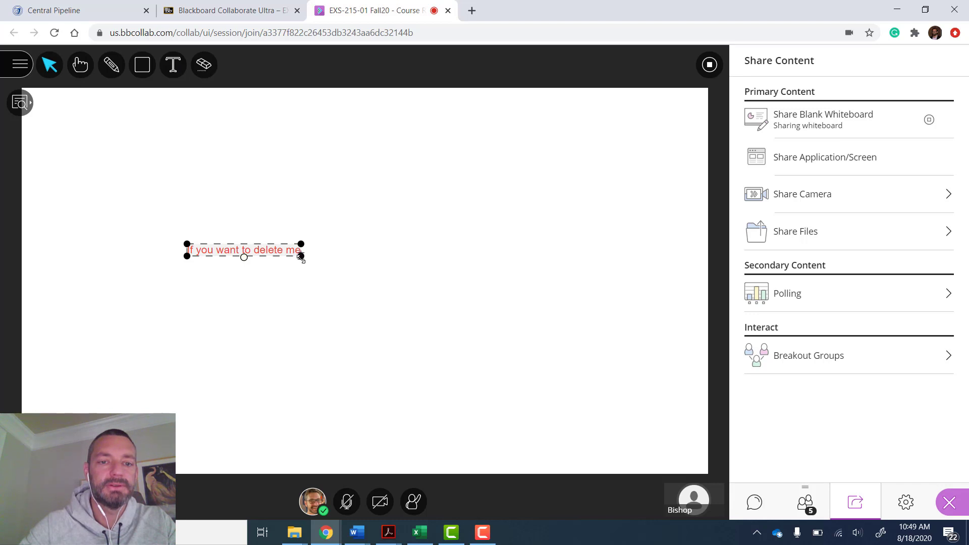
pyautogui.moveTo(301, 257); pyautogui.dragTo(317, 309)
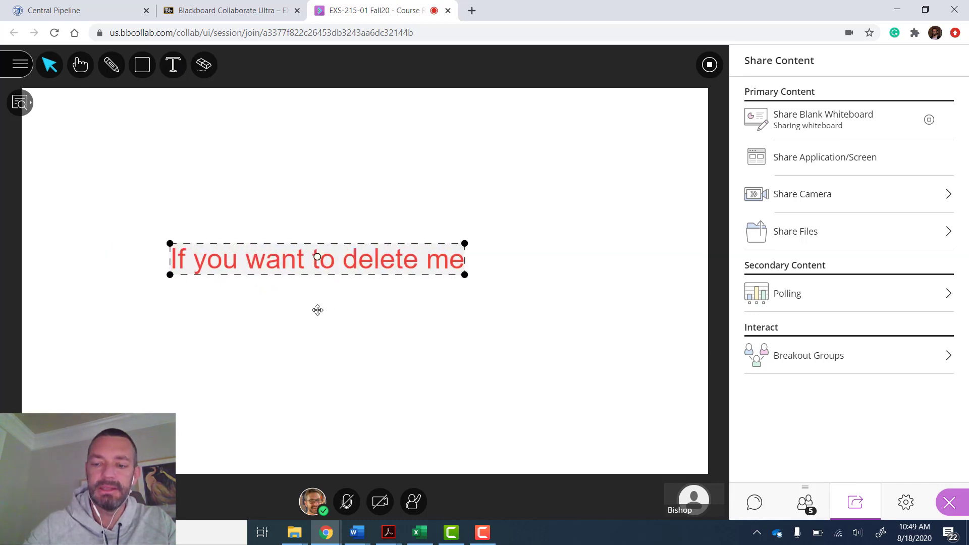
pyautogui.press('Delete')
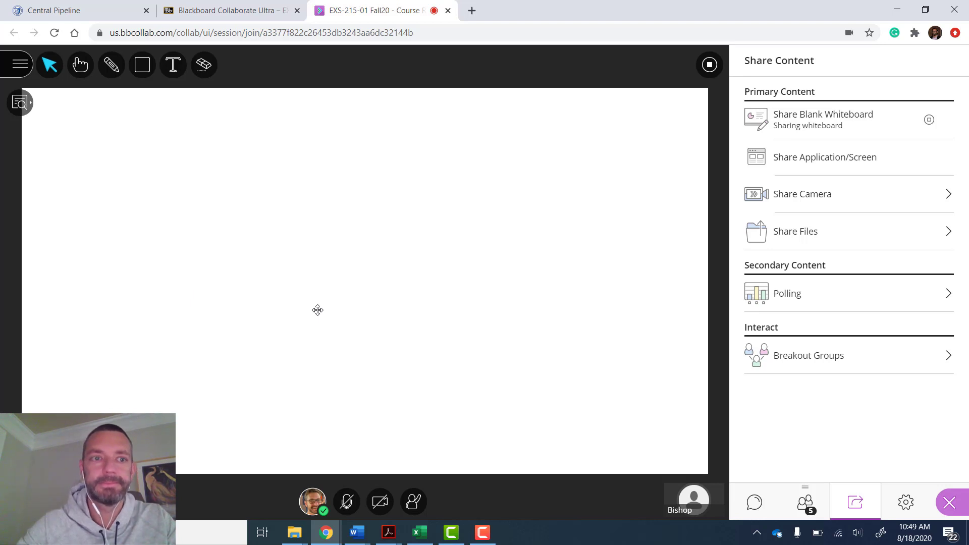
# Stop sharing the whiteboard and share the Hyflex Teaching PowerPoint window with the session as an application.
pyautogui.click(710, 65)
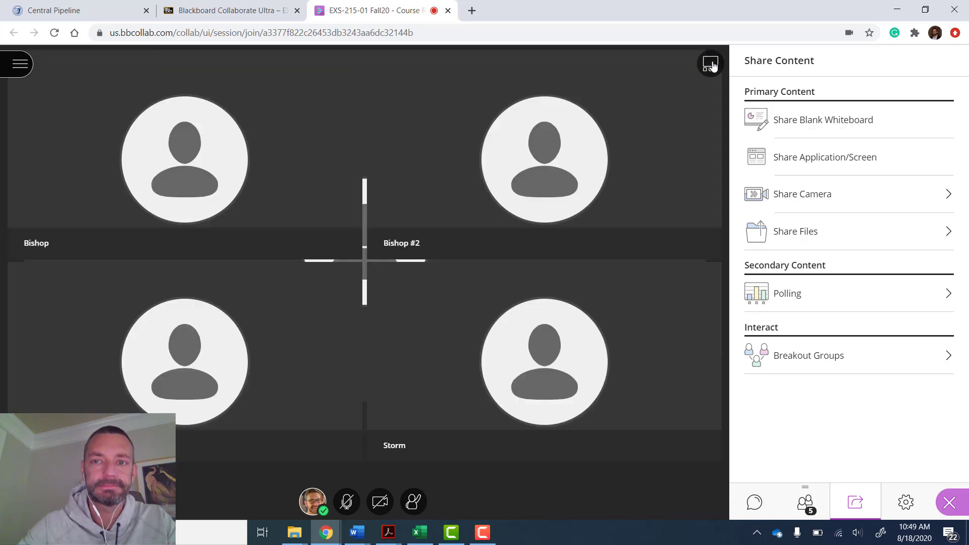
pyautogui.click(841, 172)
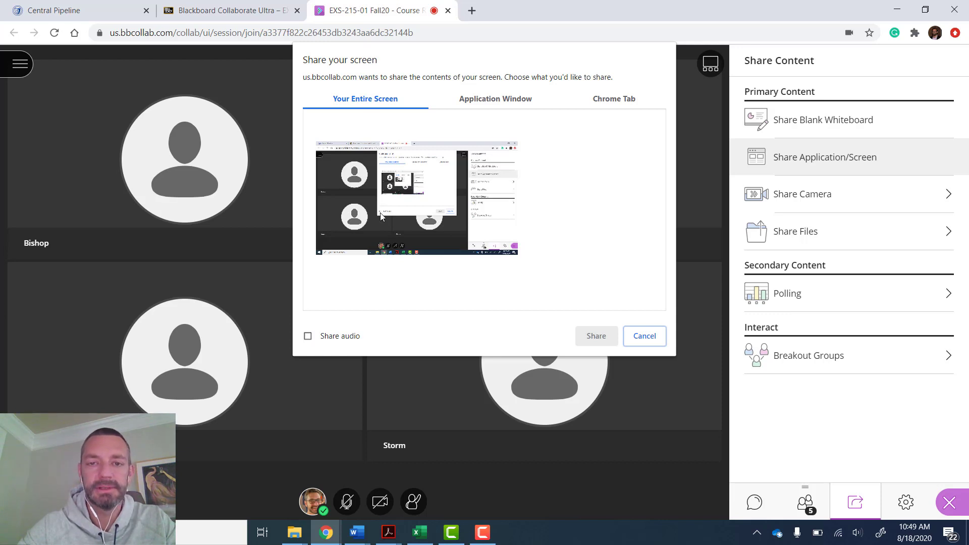
pyautogui.click(504, 98)
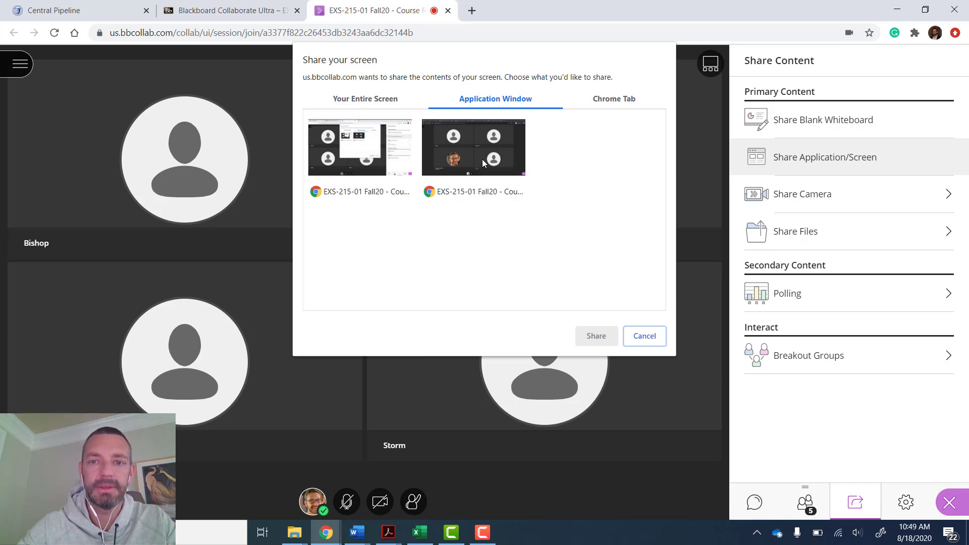
pyautogui.click(610, 103)
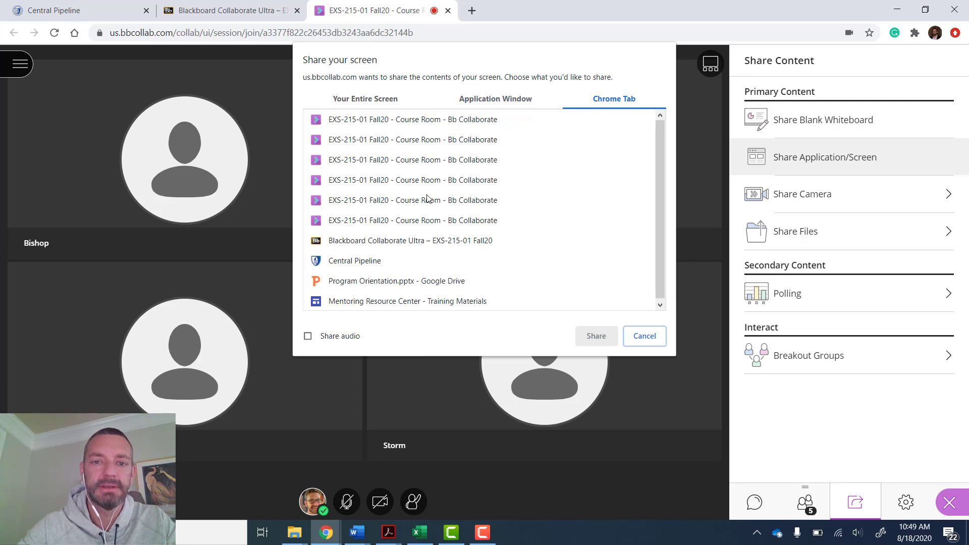
pyautogui.scroll(-1, 427, 198)
pyautogui.scroll(1, 427, 198)
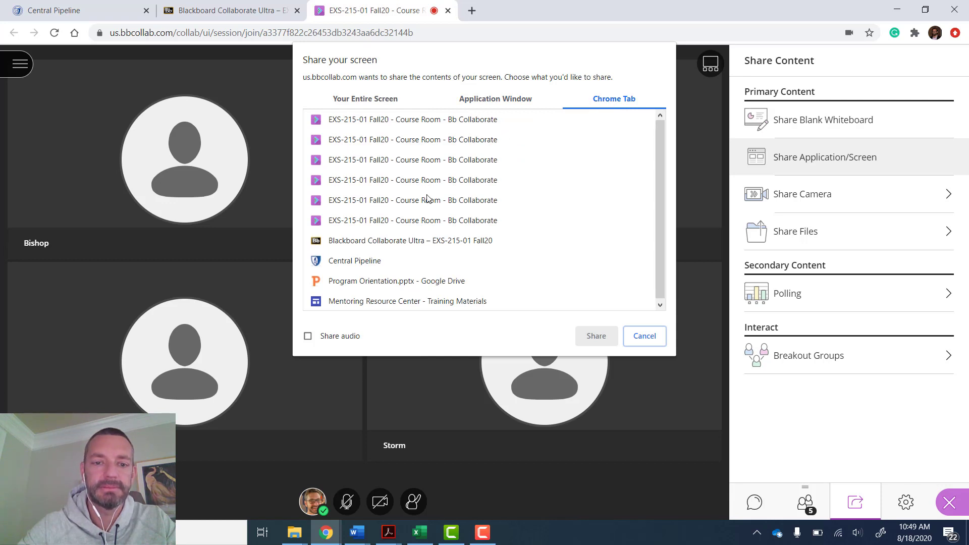
pyautogui.click(499, 100)
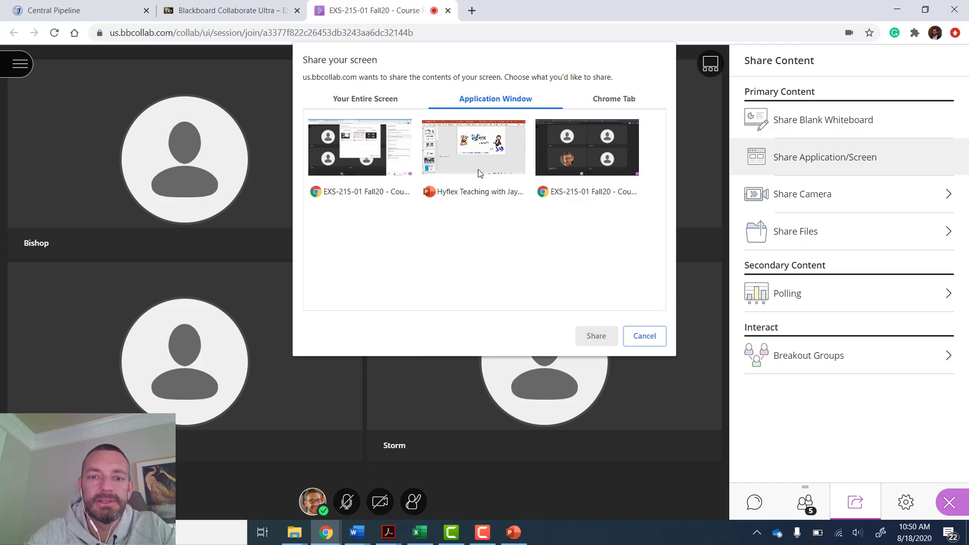
pyautogui.click(466, 156)
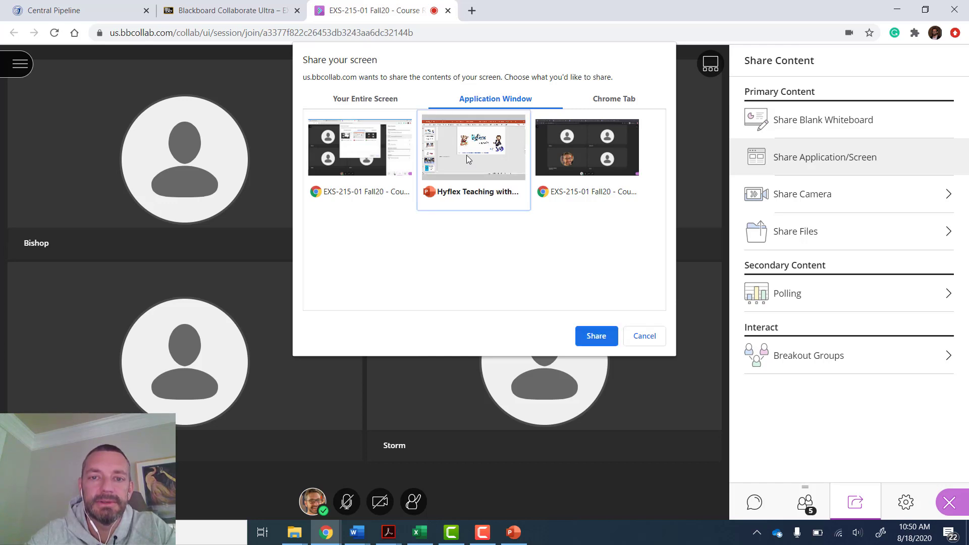
pyautogui.click(595, 336)
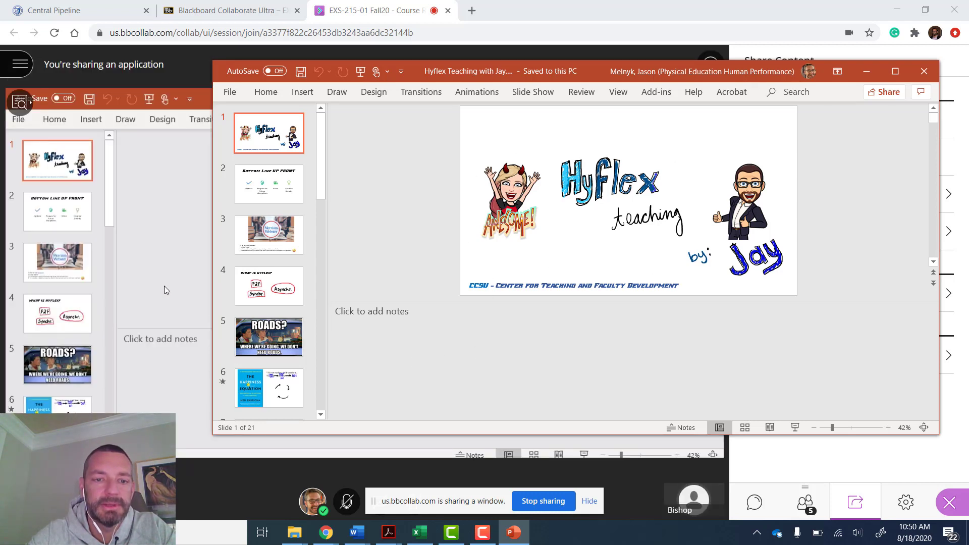
# Preview the Hyflex Teaching presentation as a full-screen slide show and switch back to the Blackboard Collaborate session.
pyautogui.click(795, 428)
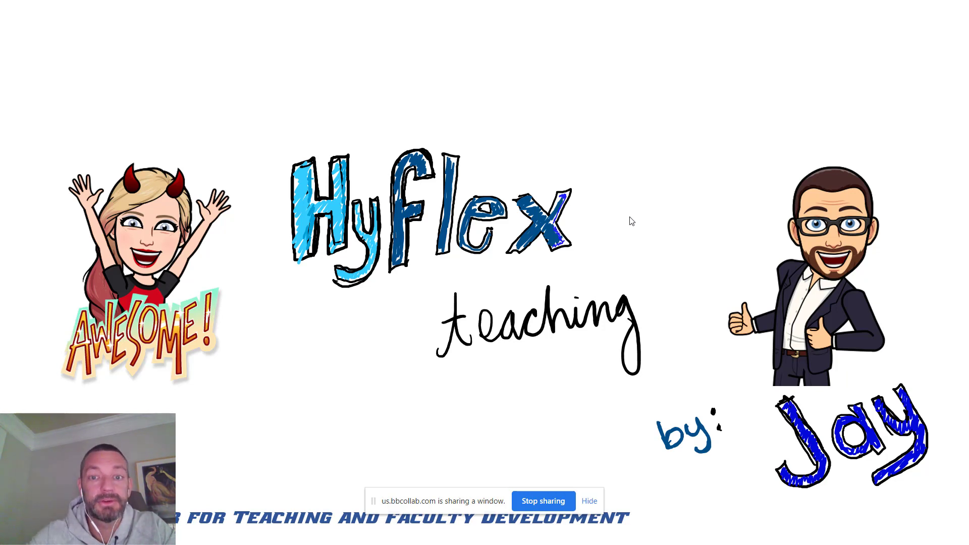
pyautogui.press('Escape')
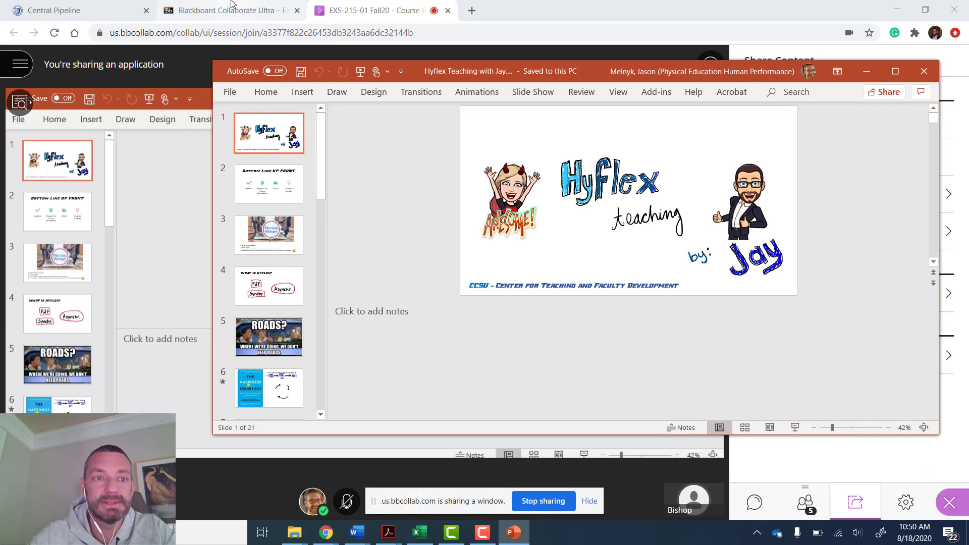
pyautogui.click(190, 63)
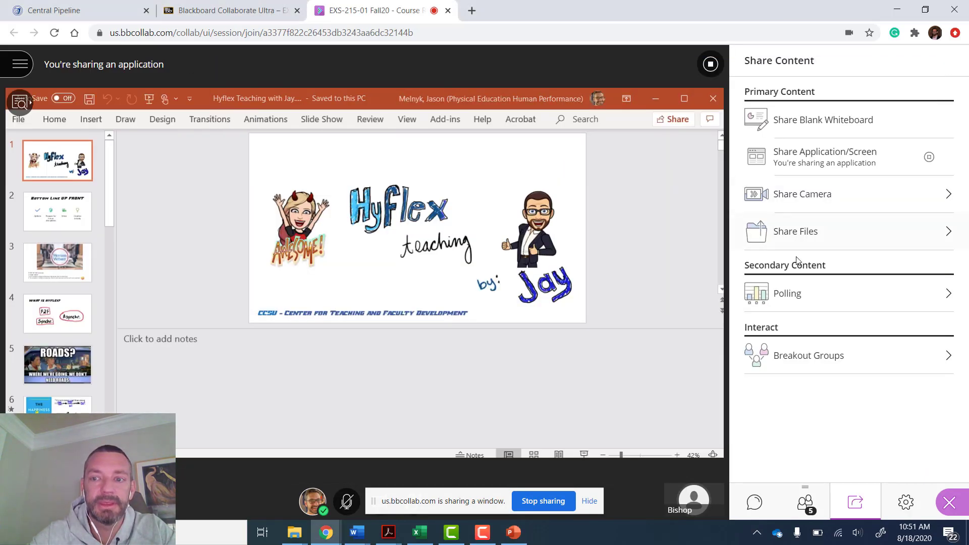
# Upload the Hyflex Teaching .pptx file to the session files and stop sharing the PowerPoint window.
pyautogui.click(826, 247)
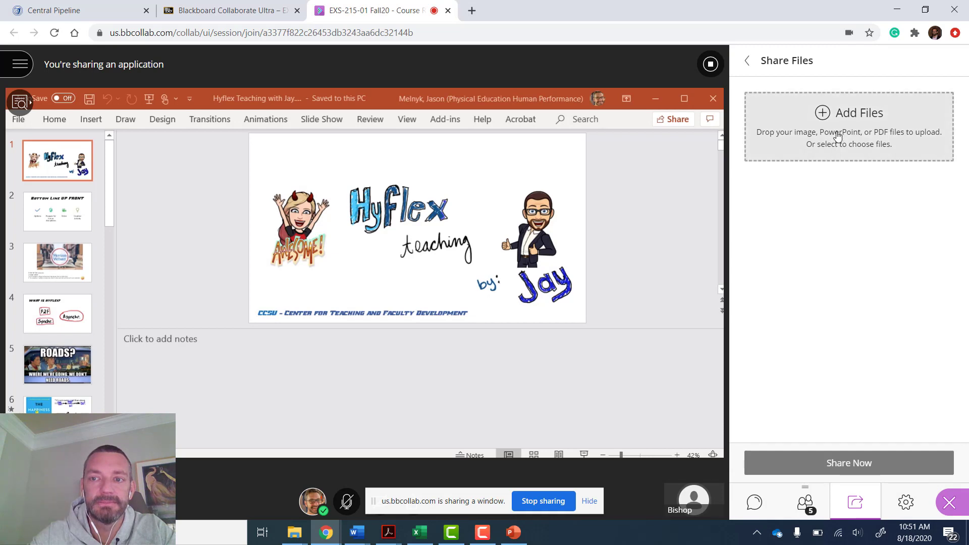
pyautogui.click(838, 136)
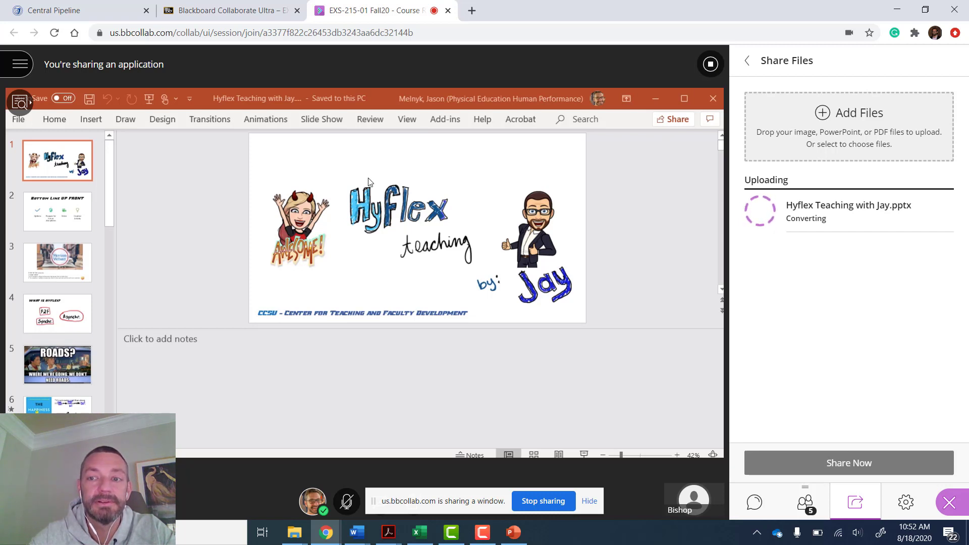
pyautogui.click(710, 69)
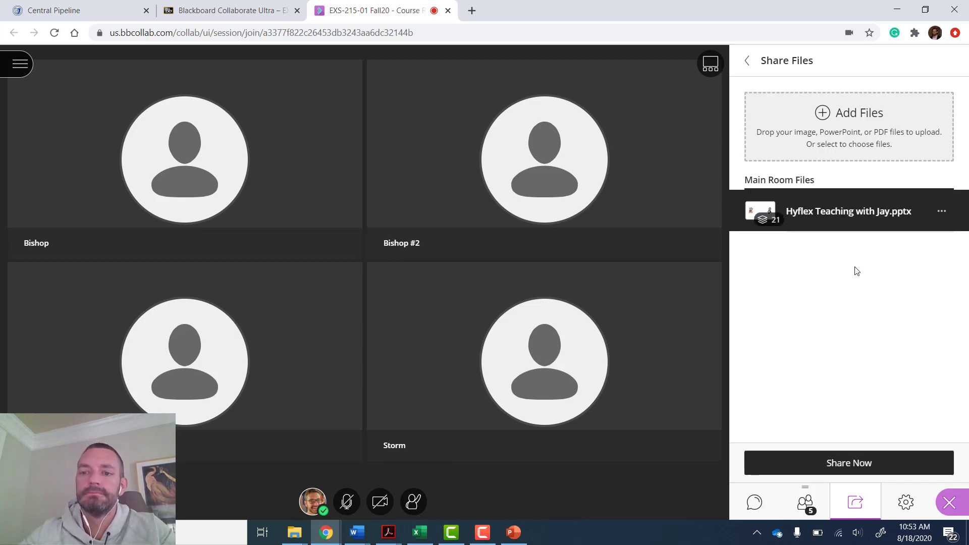
# Share the uploaded Hyflex Teaching presentation with the session, starting from slide 01.
pyautogui.click(830, 215)
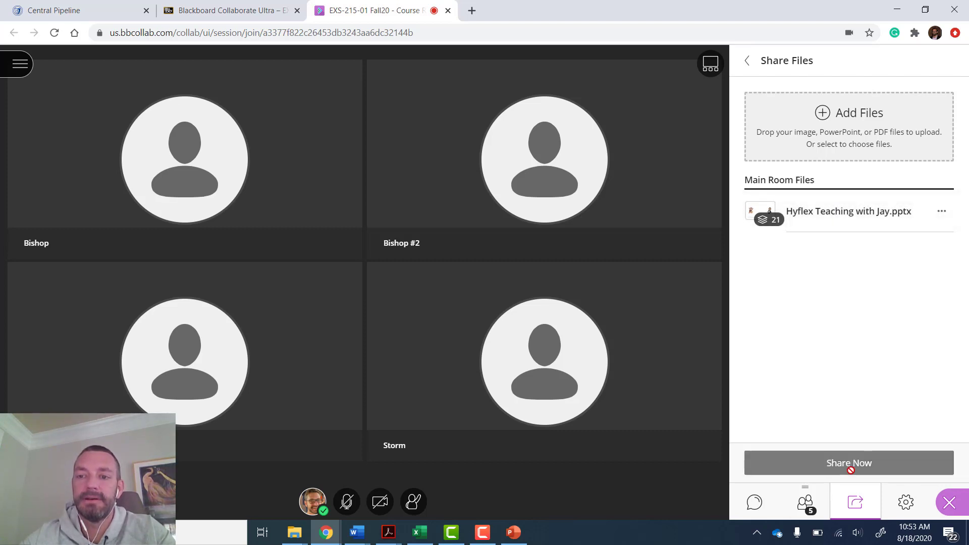
pyautogui.click(824, 222)
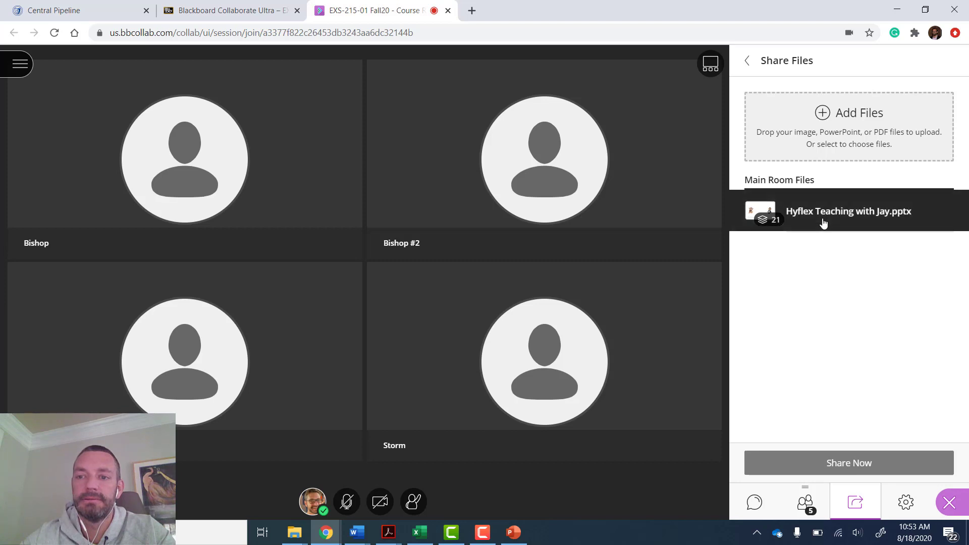
pyautogui.click(847, 465)
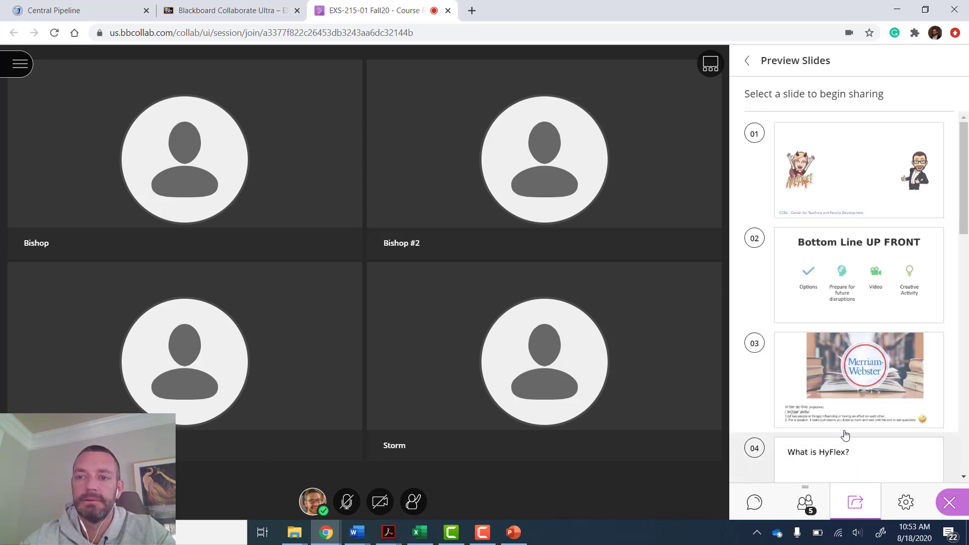
pyautogui.click(844, 171)
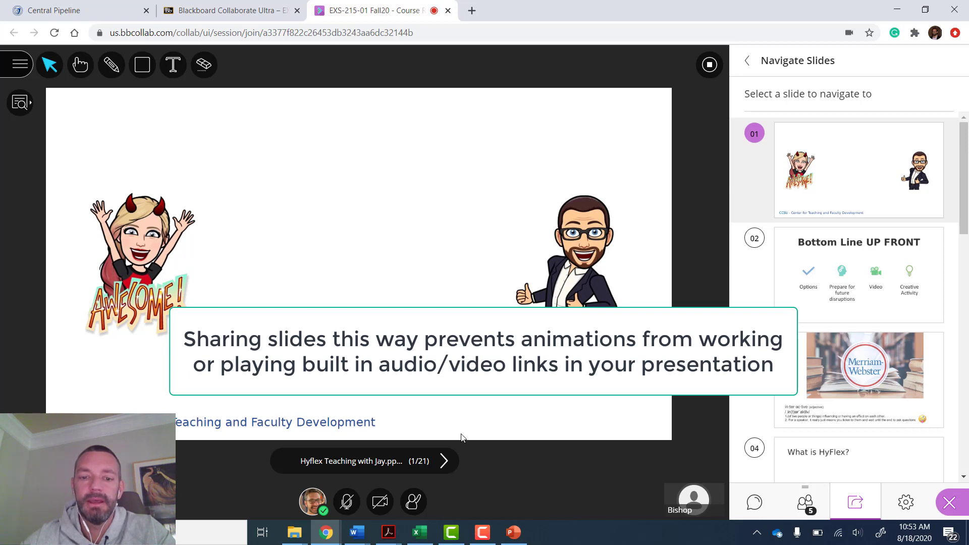
# Open the Everyone chat and advance the shared presentation to slide 2.
pyautogui.click(754, 501)
pyautogui.click(848, 122)
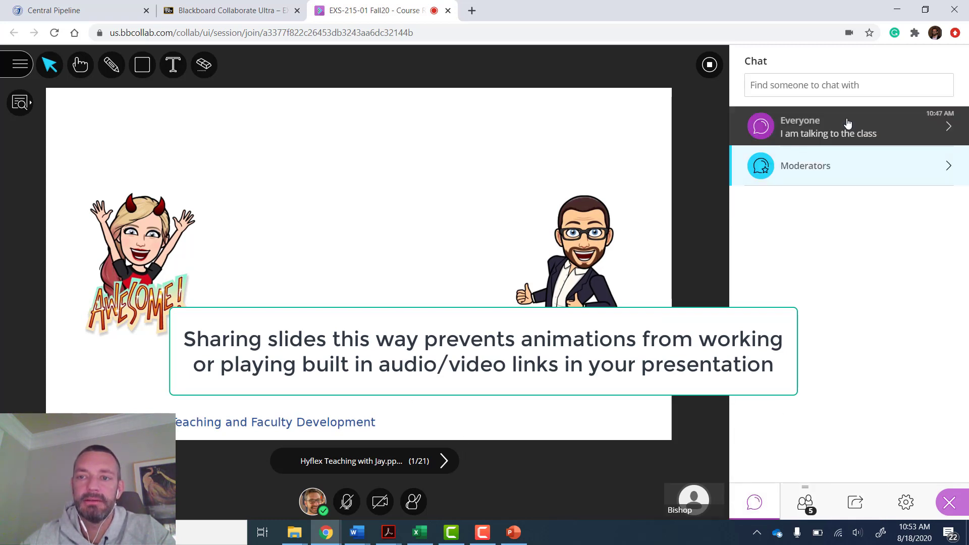
pyautogui.click(442, 465)
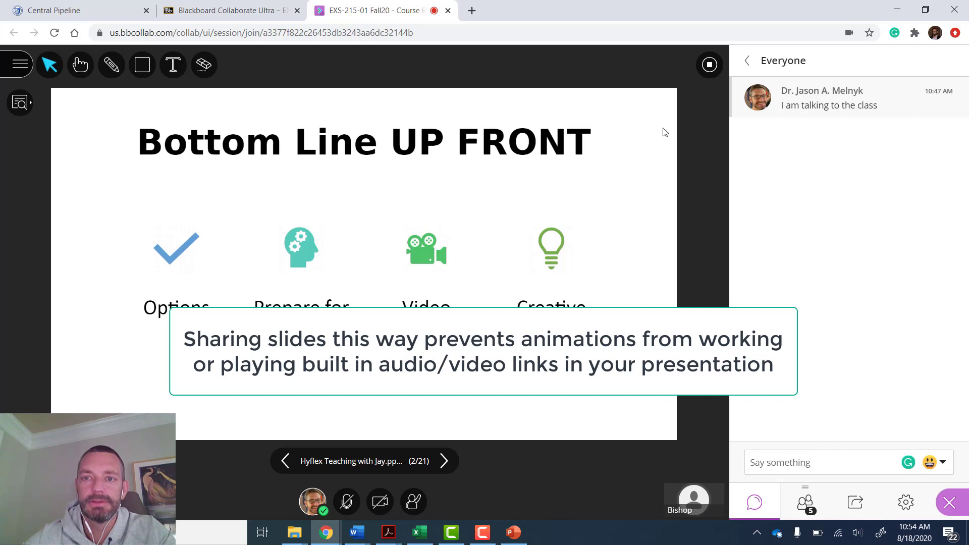
# Stop sharing the presentation and check which cameras are available under Share Camera.
pyautogui.click(708, 66)
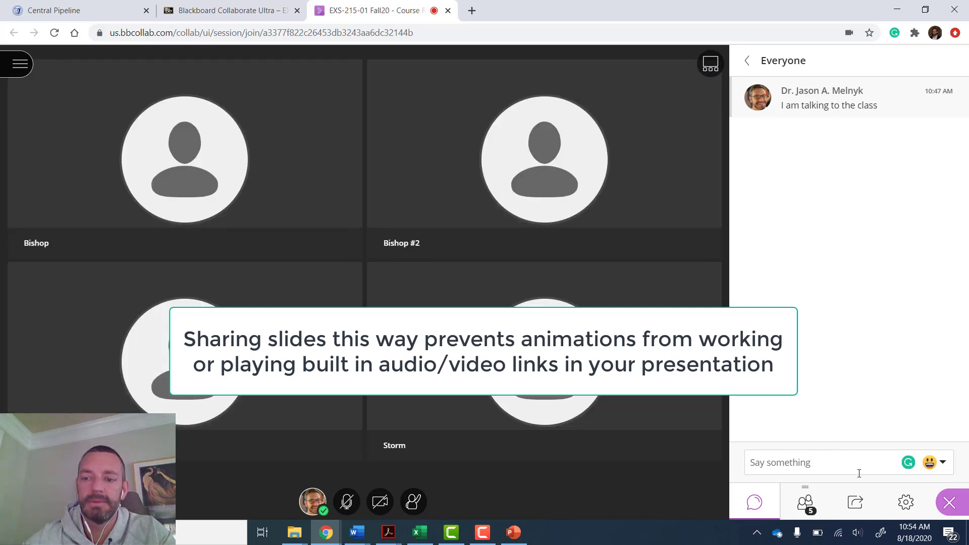
pyautogui.click(857, 503)
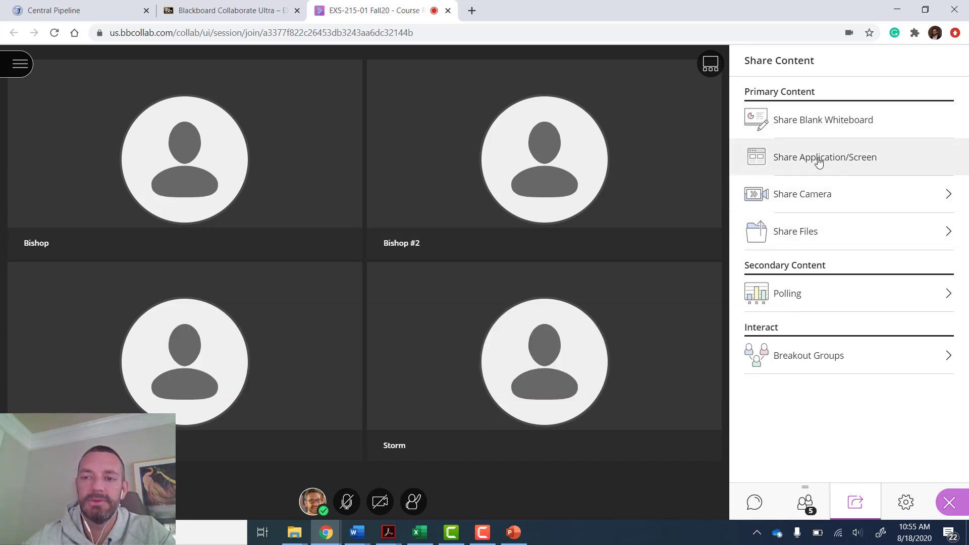
pyautogui.click(816, 203)
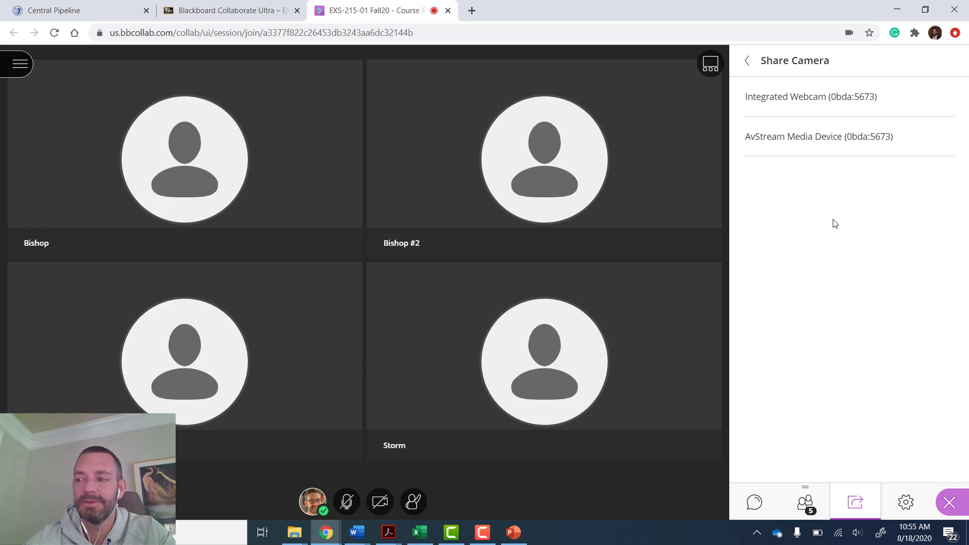
pyautogui.click(748, 61)
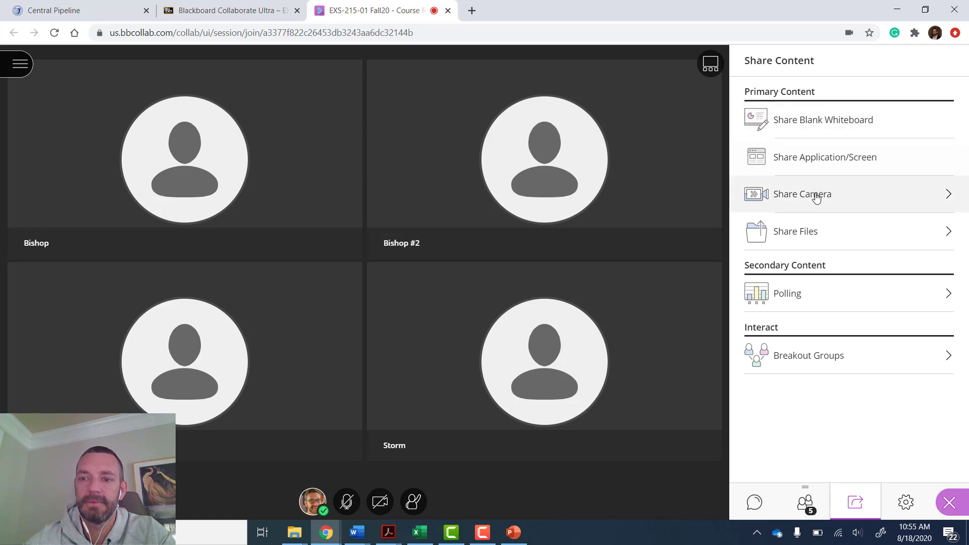
# View the options for the uploaded Hyflex Teaching presentation in the main room files, leaving it unshared.
pyautogui.click(816, 233)
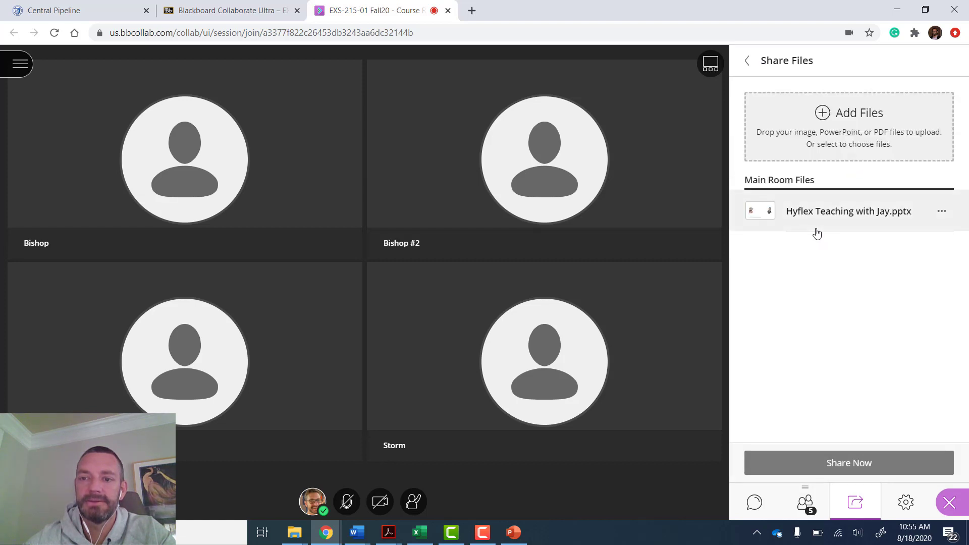
pyautogui.click(942, 211)
pyautogui.click(876, 363)
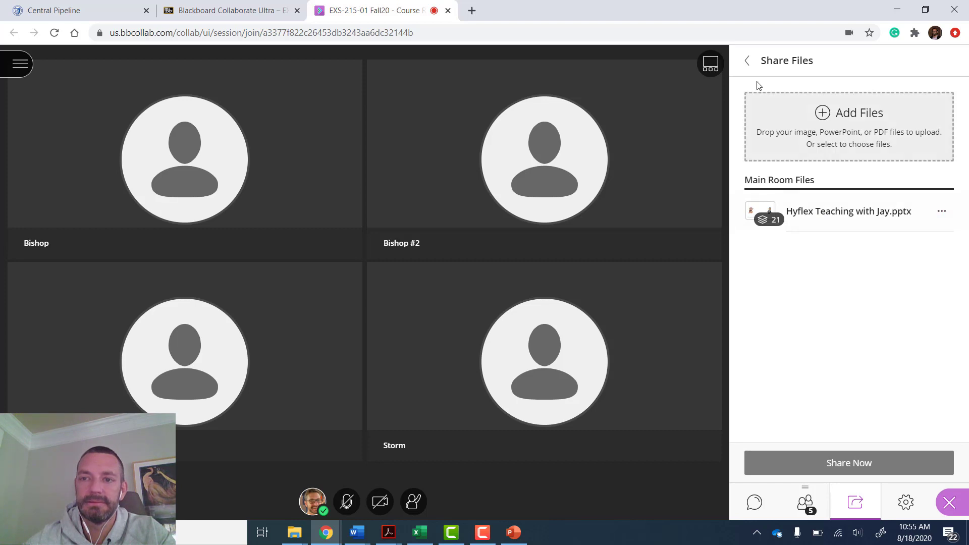
# Start a Yes/No poll for the session with the question "Is CCSU the best?".
pyautogui.click(746, 65)
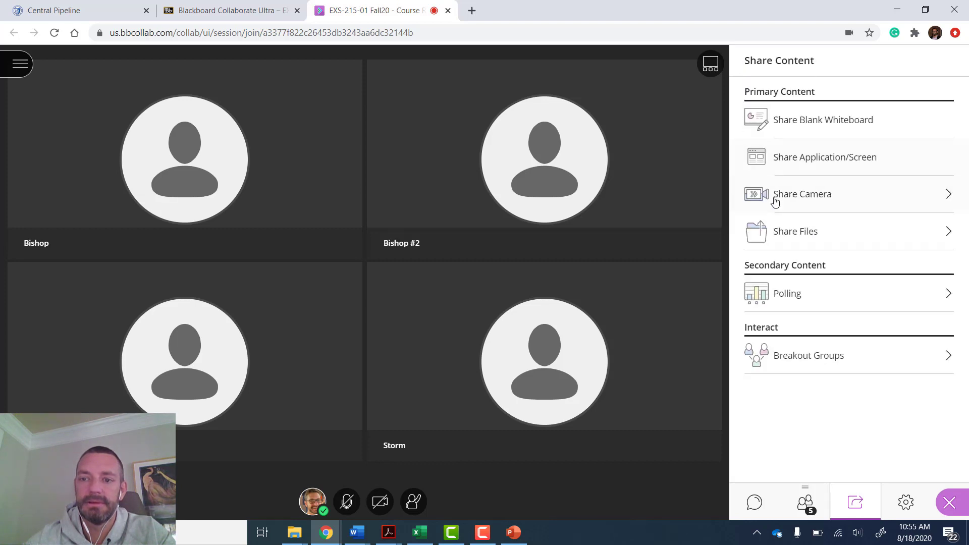
pyautogui.click(785, 299)
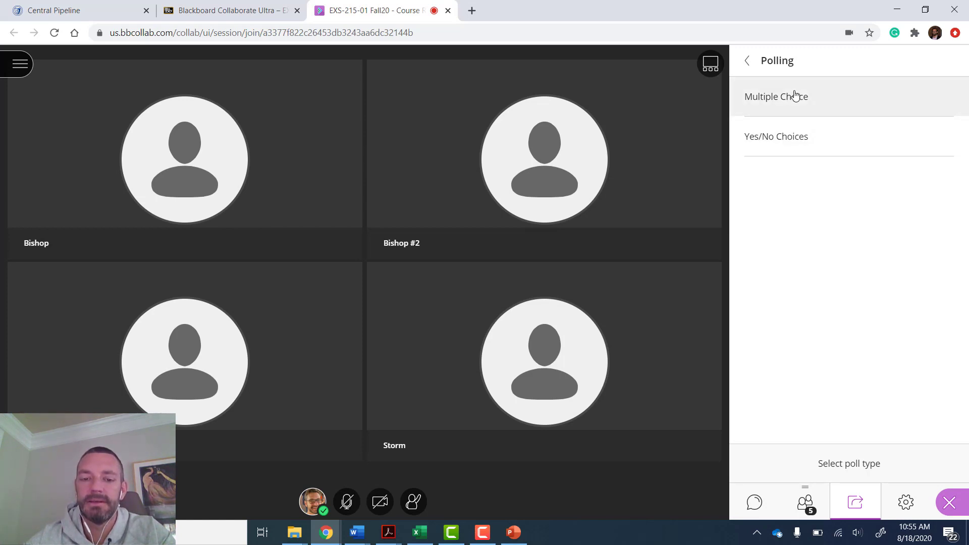
pyautogui.click(317, 510)
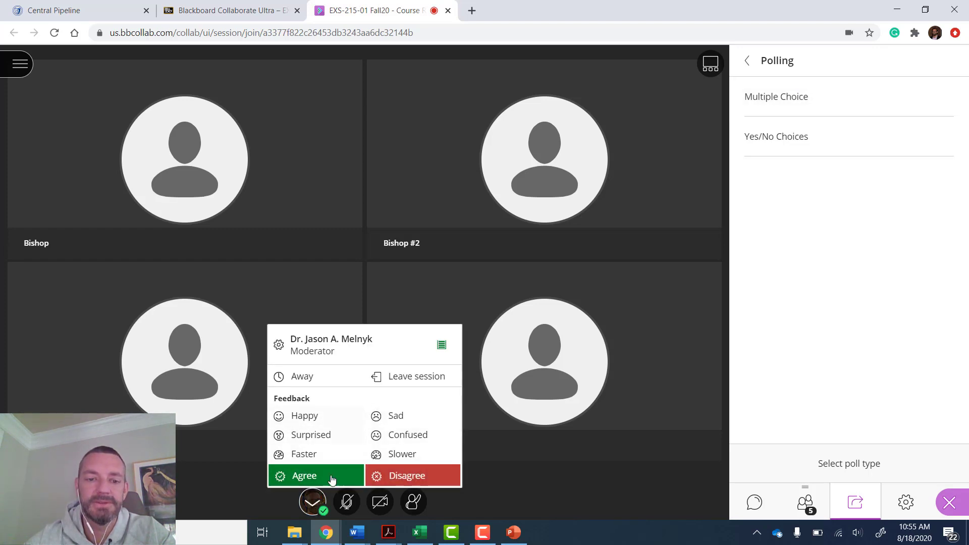
pyautogui.click(788, 134)
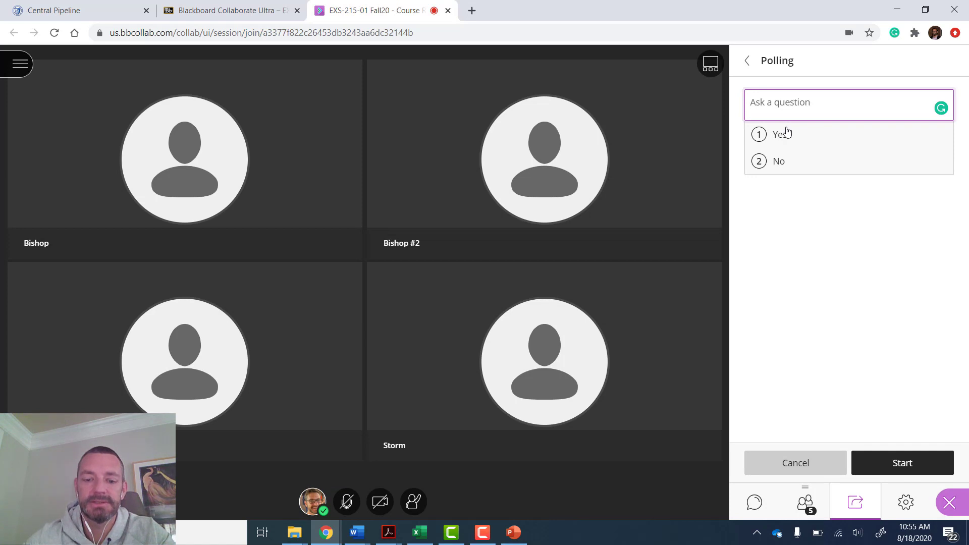
pyautogui.write('Ho')
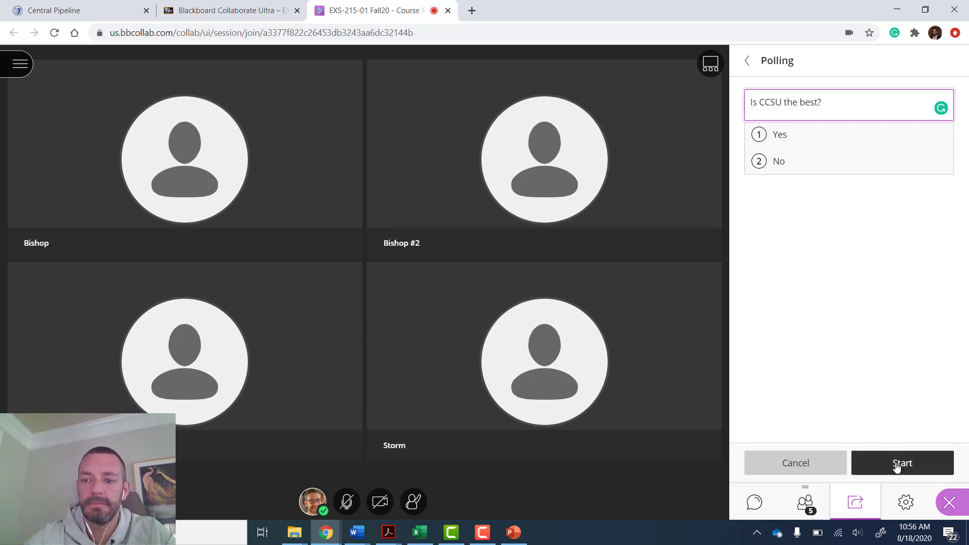
pyautogui.click(898, 462)
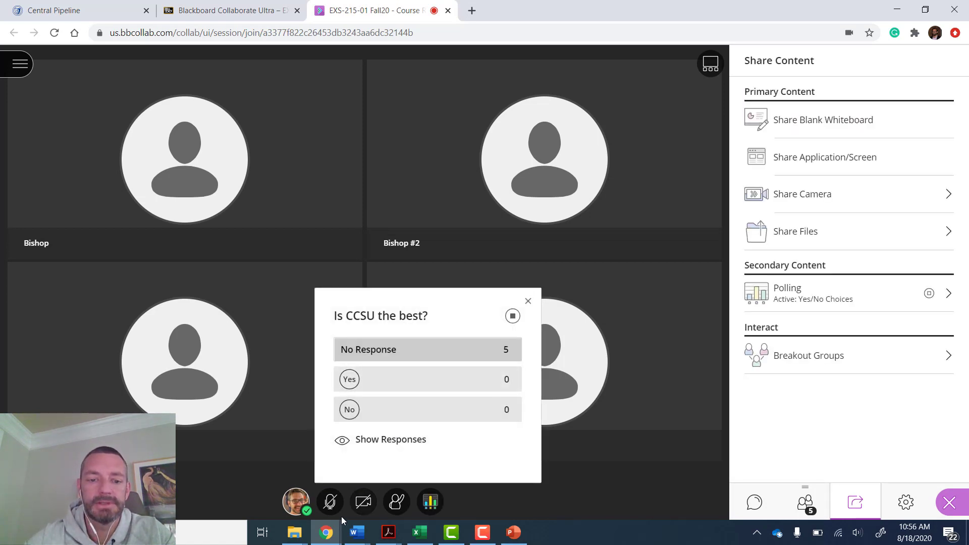
# Switch to the incognito window, answer Yes to the poll as the first participant, and hide and reopen the poll.
pyautogui.click(332, 532)
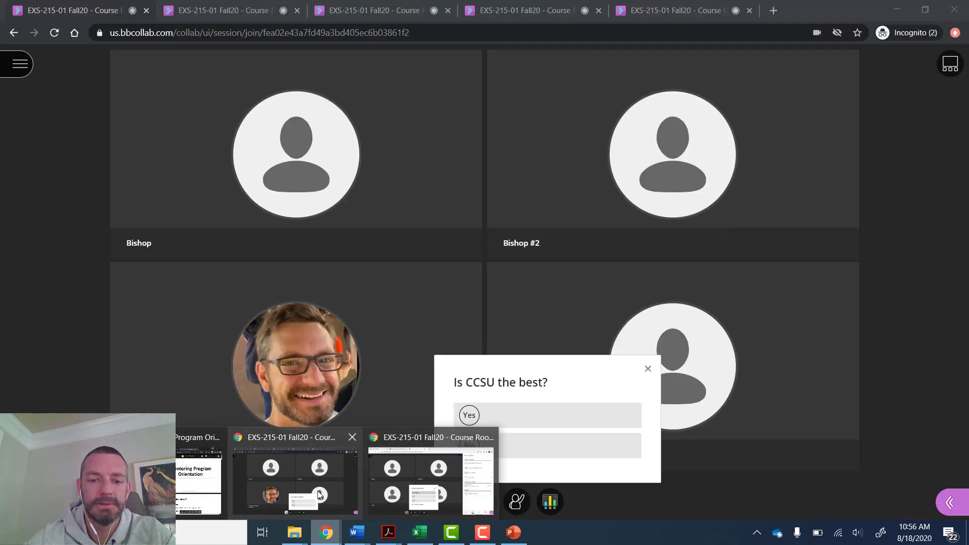
pyautogui.click(318, 494)
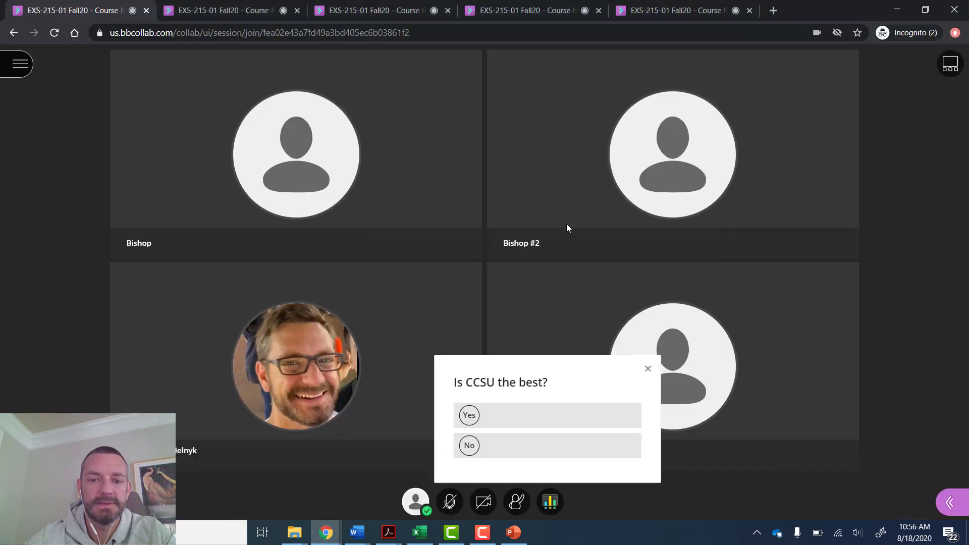
pyautogui.click(470, 416)
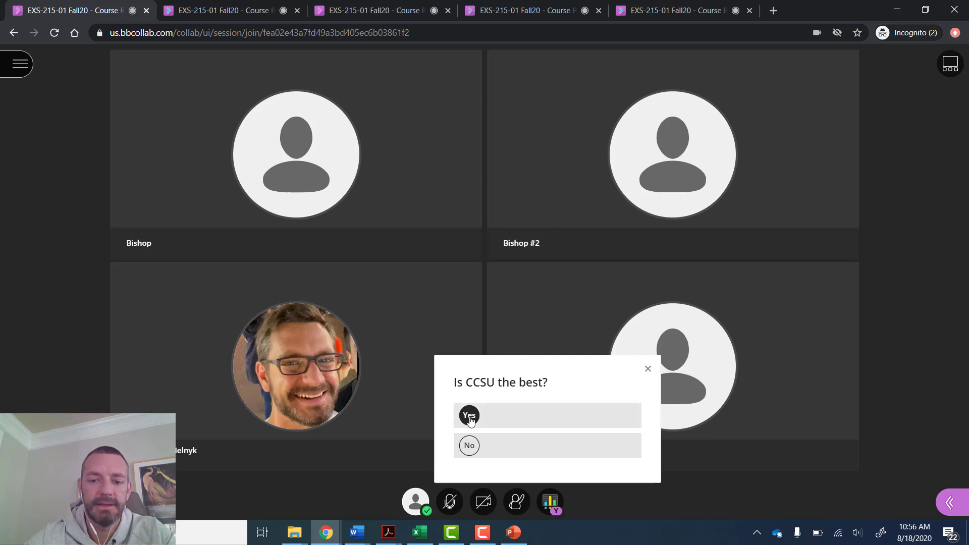
pyautogui.click(552, 506)
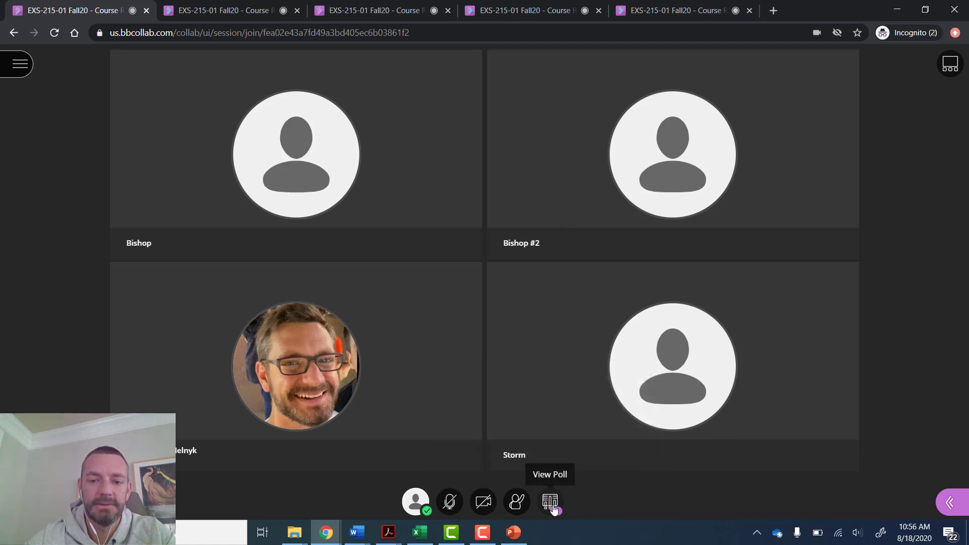
pyautogui.click(552, 506)
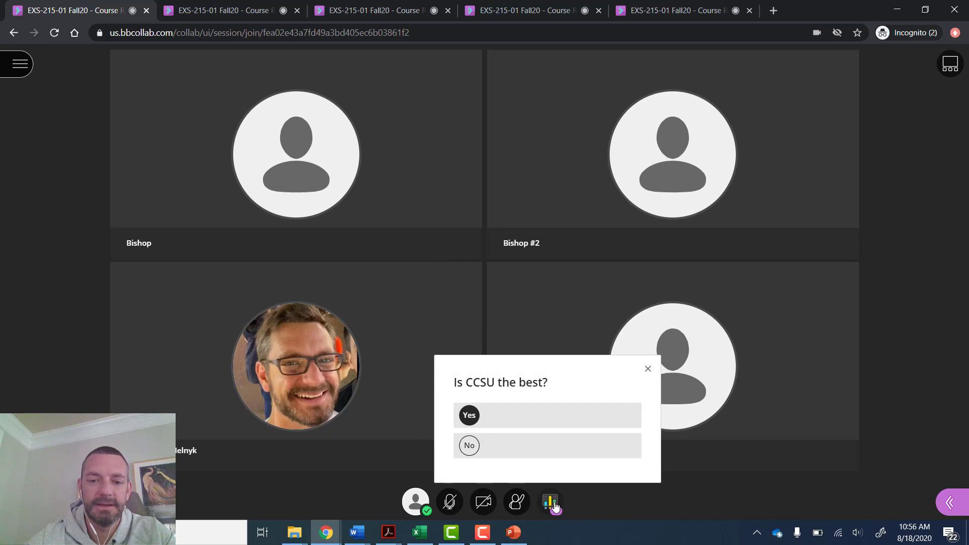
# Vote Yes as the second participant and No as the third, and return to the moderator's session window.
pyautogui.click(210, 10)
pyautogui.click(374, 10)
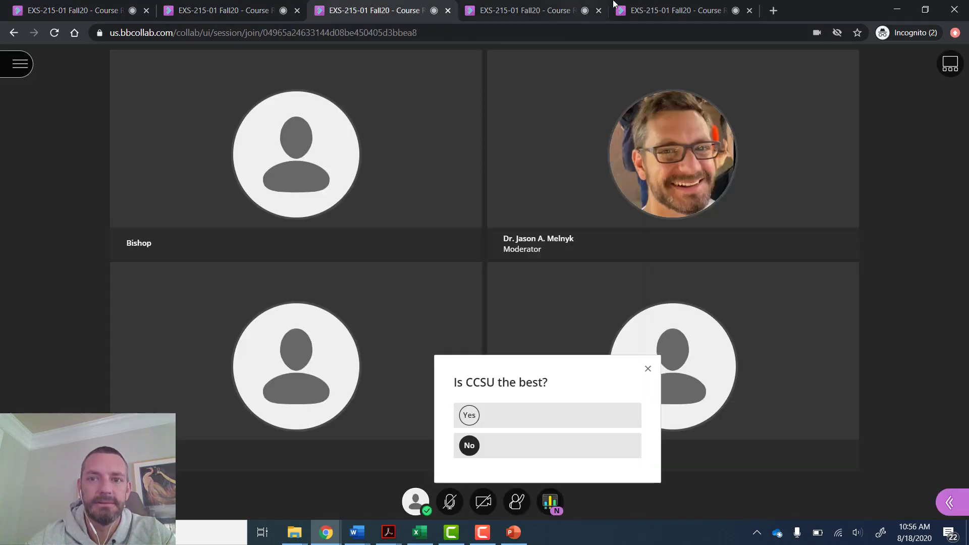
pyautogui.click(616, 7)
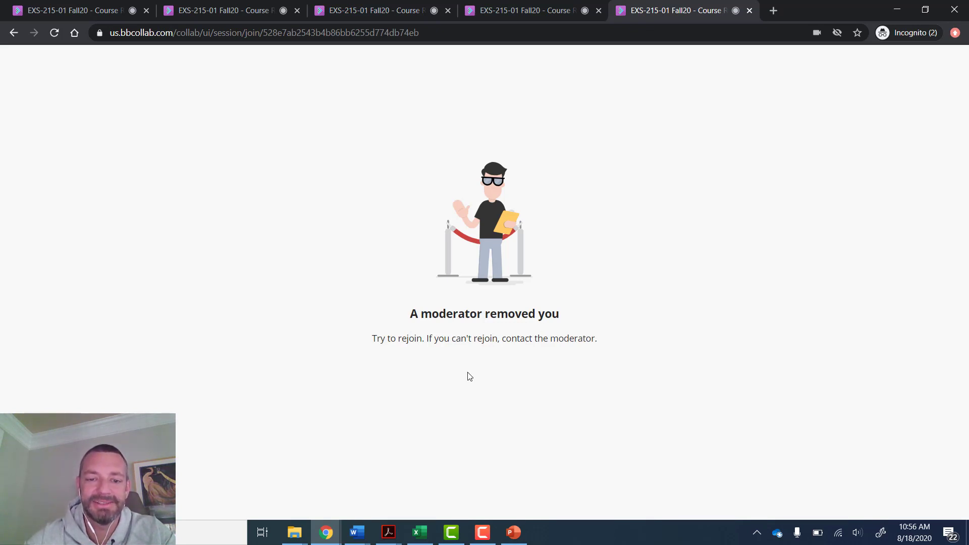
pyautogui.hotkey('alt', 'Tab')
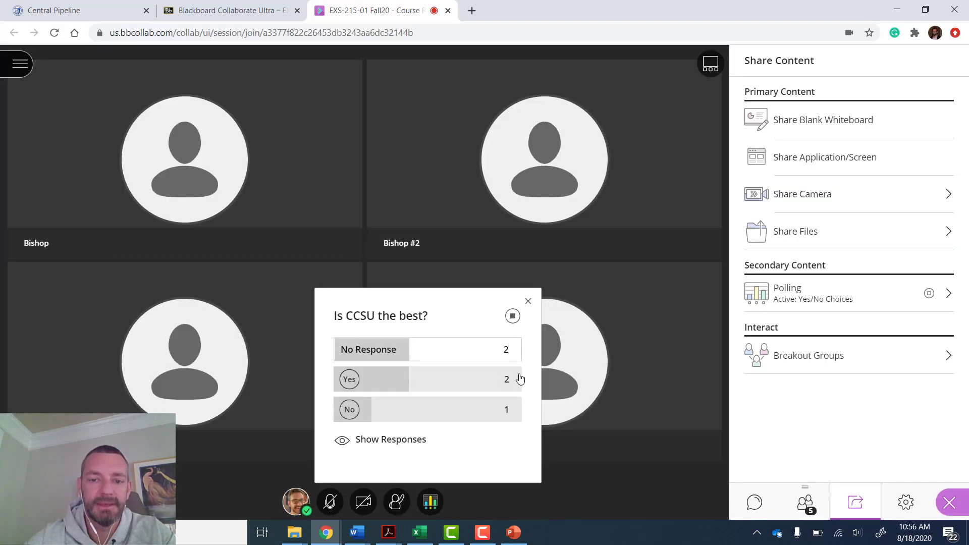
# Show the poll responses to the participants and end the poll.
pyautogui.click(409, 447)
pyautogui.click(409, 448)
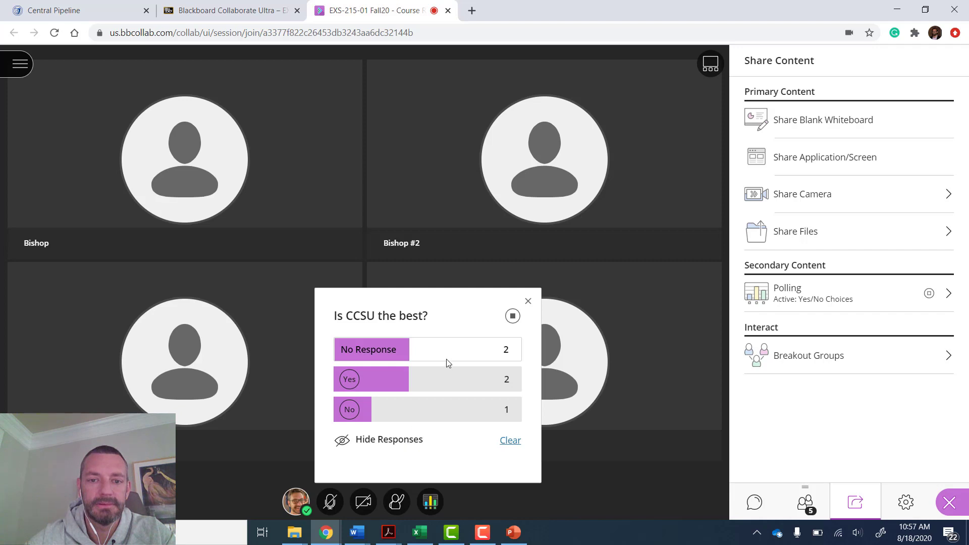
pyautogui.click(512, 316)
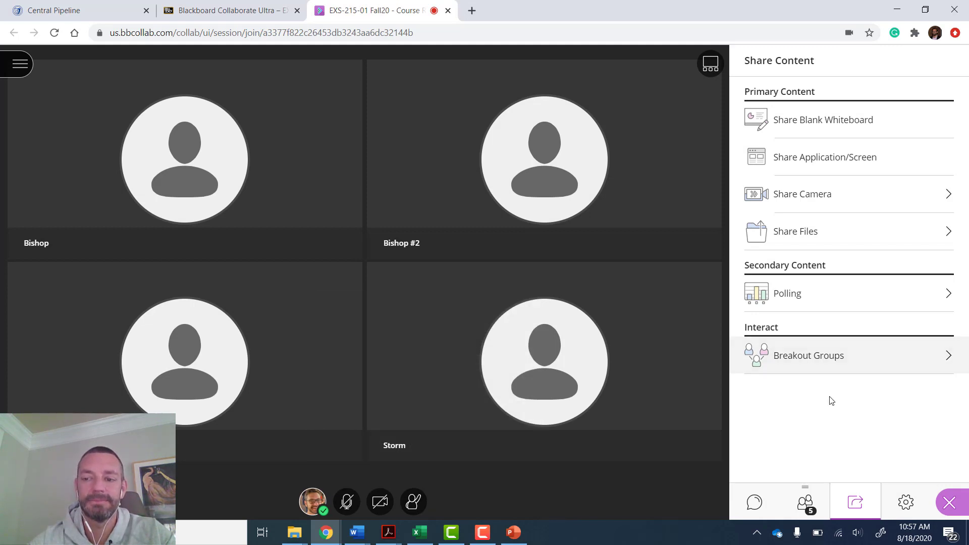
# Review the audio and video settings and the notification options for joining, chat messages, closed captioning and raised hands.
pyautogui.click(906, 504)
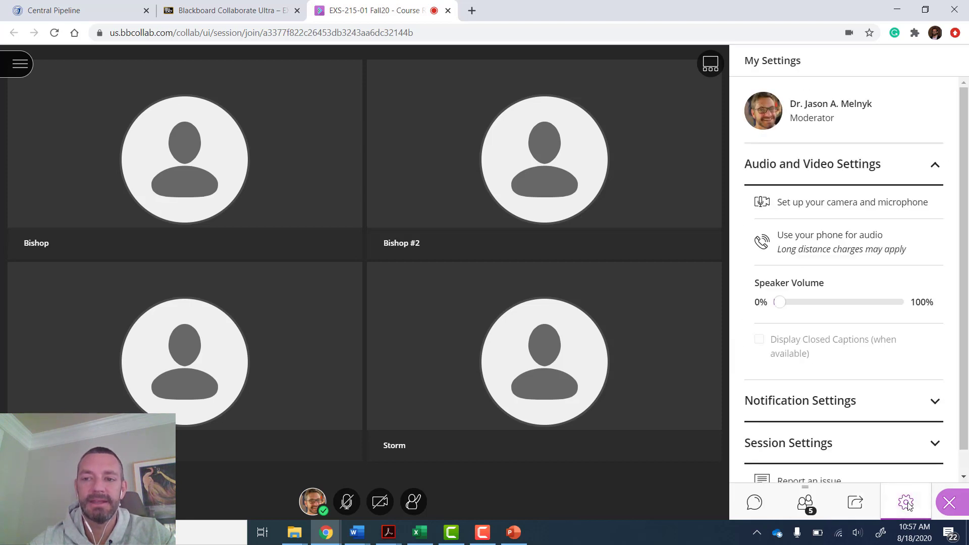
pyautogui.click(839, 209)
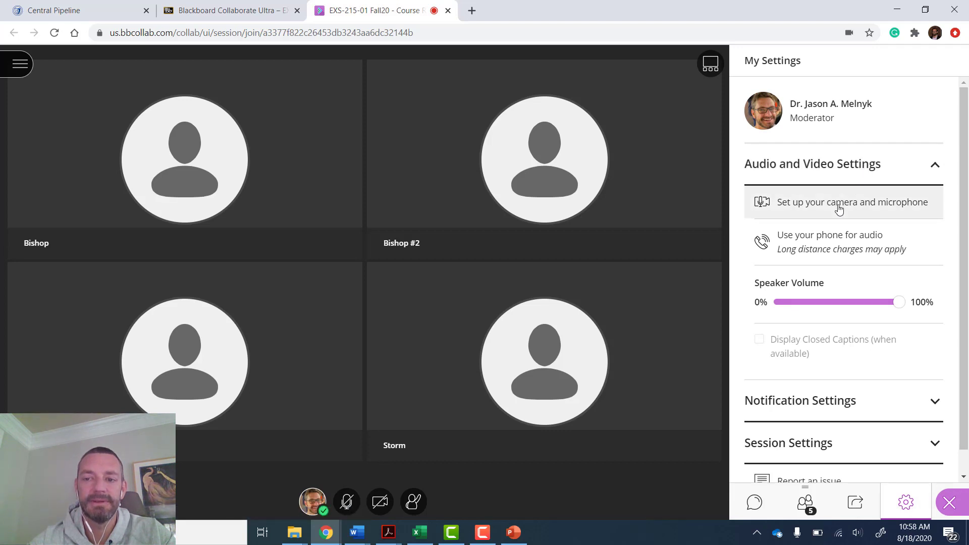
pyautogui.click(851, 400)
pyautogui.scroll(-2, 853, 400)
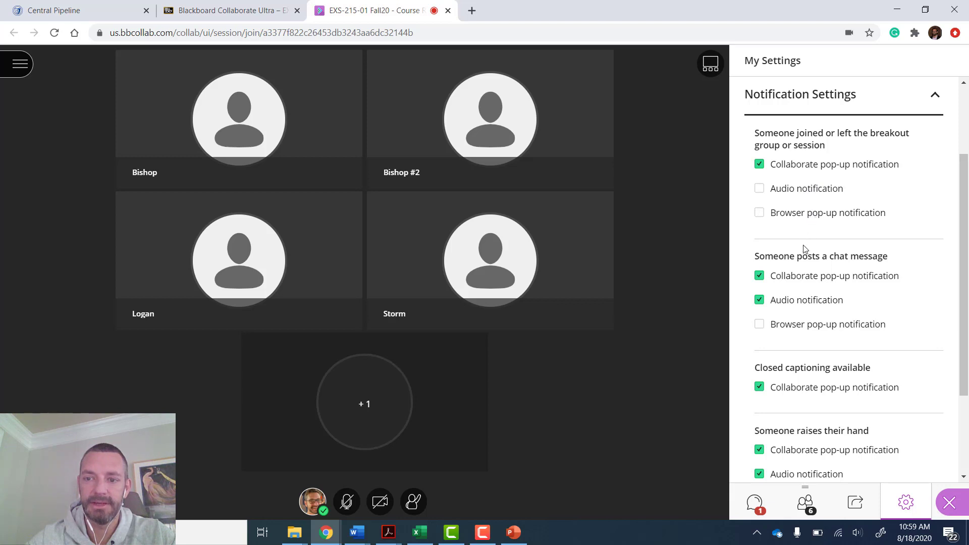
pyautogui.scroll(-2, 793, 324)
pyautogui.scroll(-1, 793, 324)
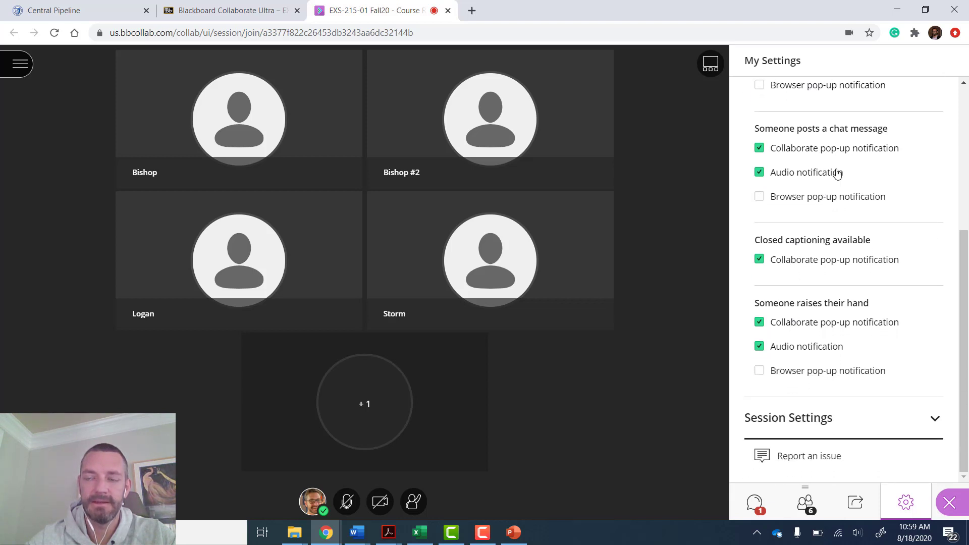
# In the session settings, revoke the participants' permissions to share audio, share video and post chat messages.
pyautogui.click(907, 417)
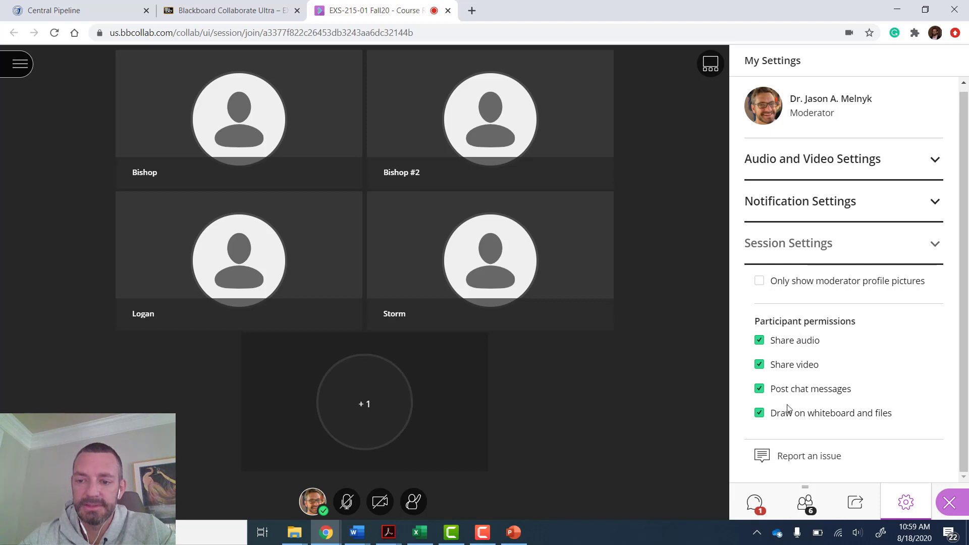
pyautogui.click(760, 341)
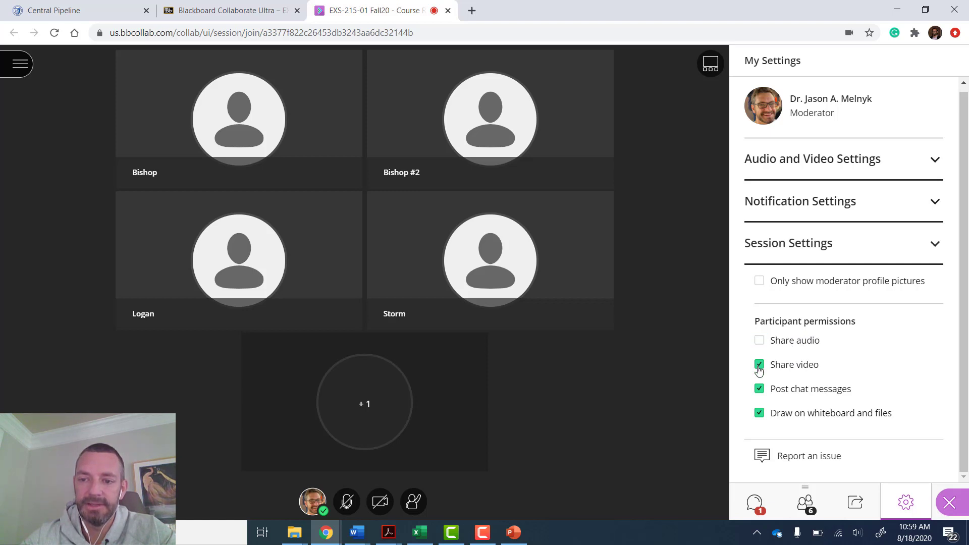
pyautogui.click(759, 366)
pyautogui.click(760, 391)
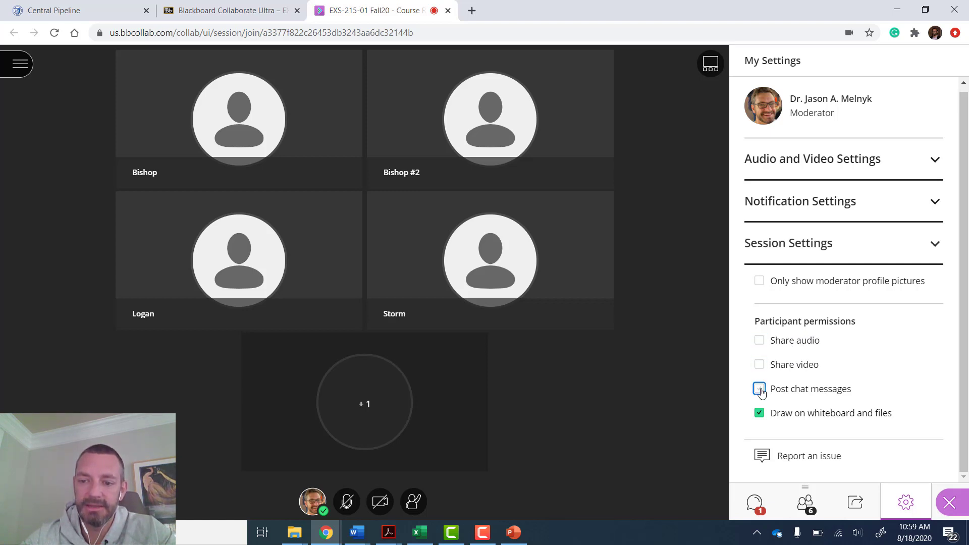
# Restore the participants' permissions to post chat messages, share video and share audio, and close the settings.
pyautogui.click(760, 389)
pyautogui.click(759, 364)
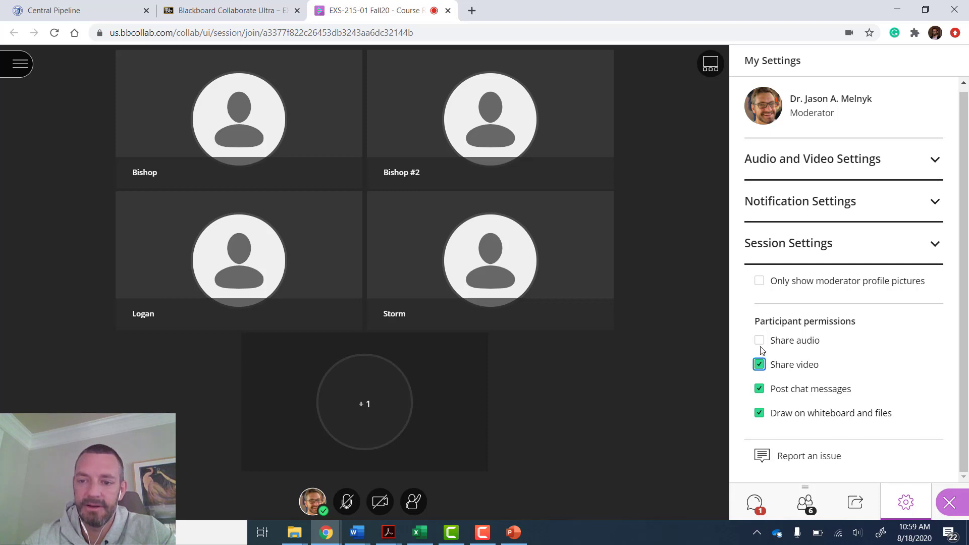
pyautogui.click(759, 341)
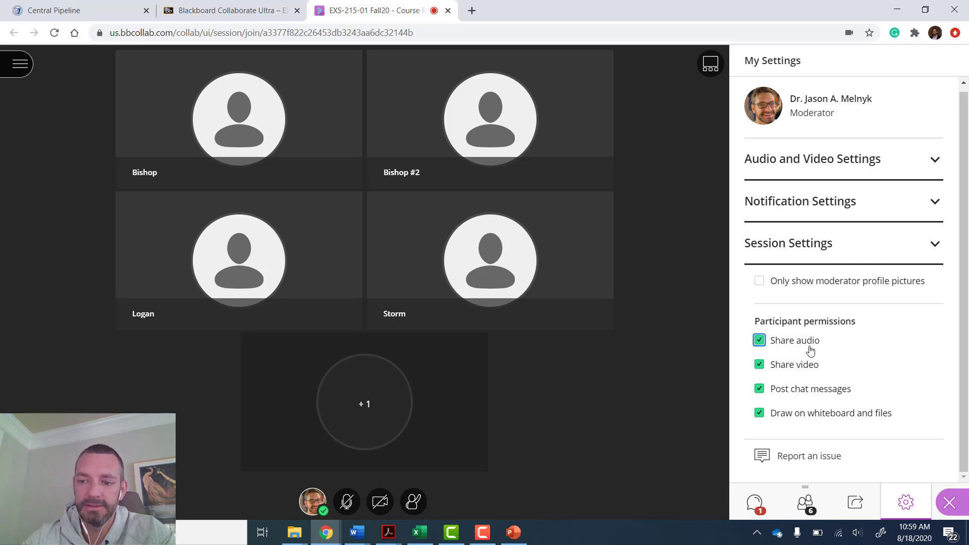
pyautogui.click(809, 347)
pyautogui.click(763, 342)
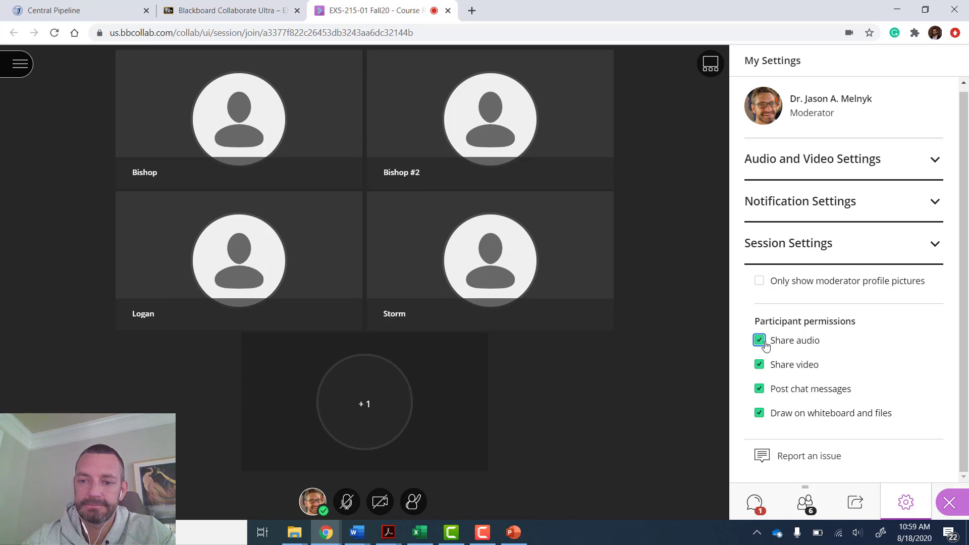
pyautogui.click(954, 503)
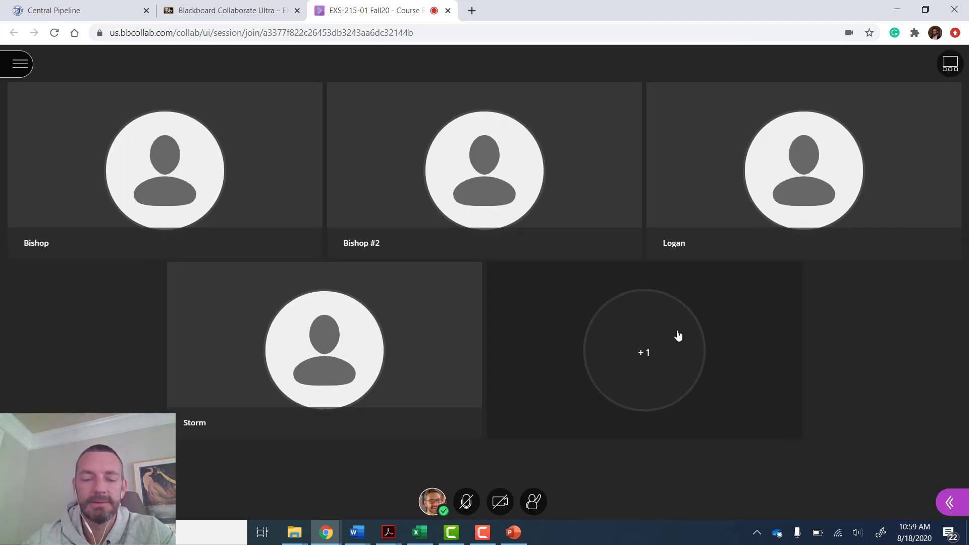